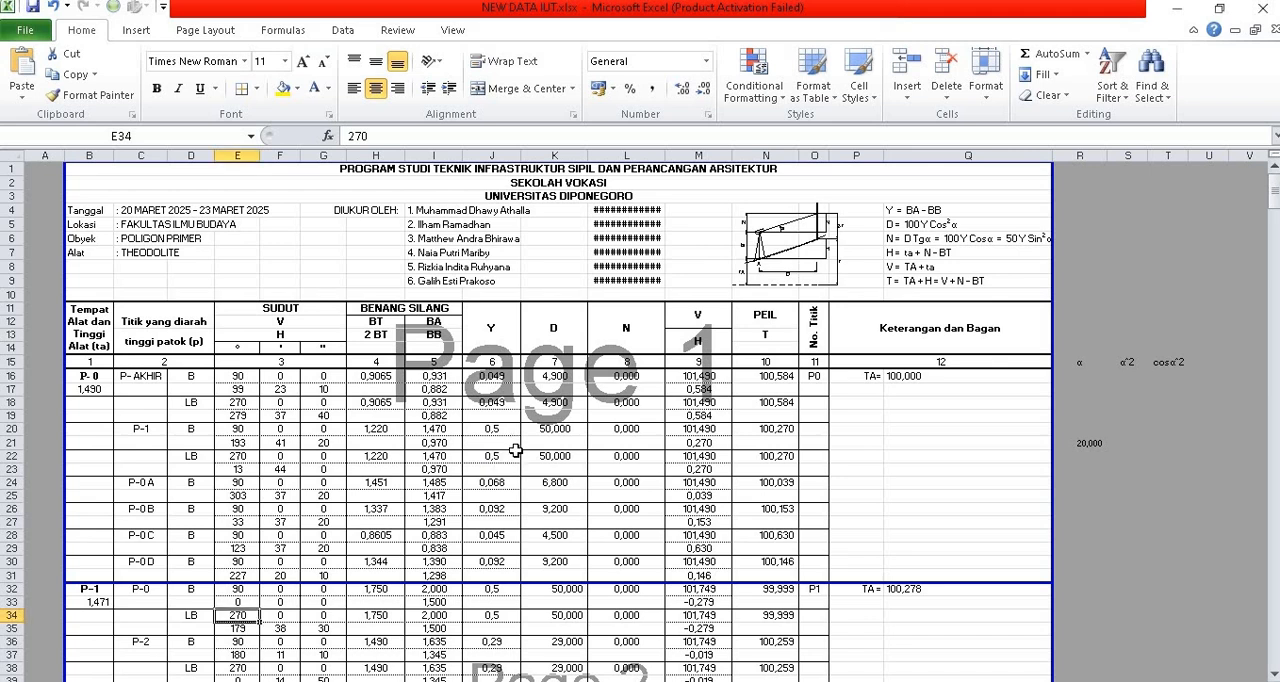
Step: Review the primary polygon worksheets in order: theodolite field data, peil, distance, angle and coordinate calculations
scroll(515, 450, down, 1)
scroll(515, 450, down, 2)
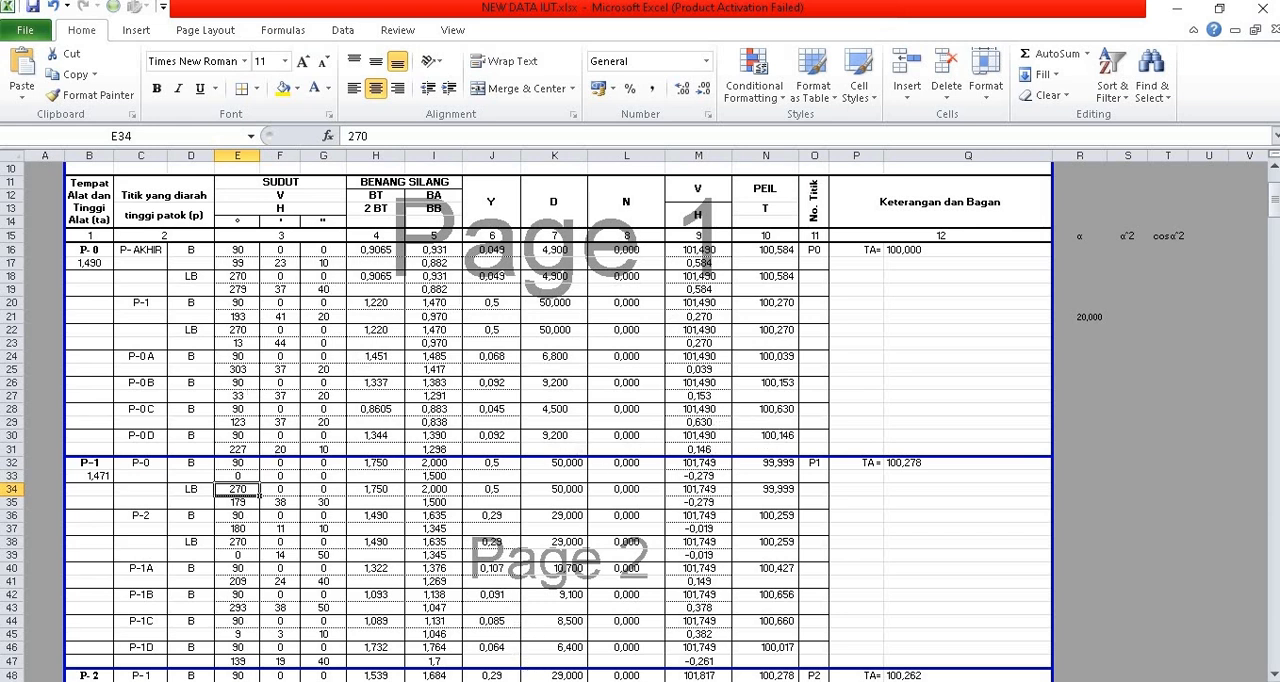
key(ctrl+Page_Down)
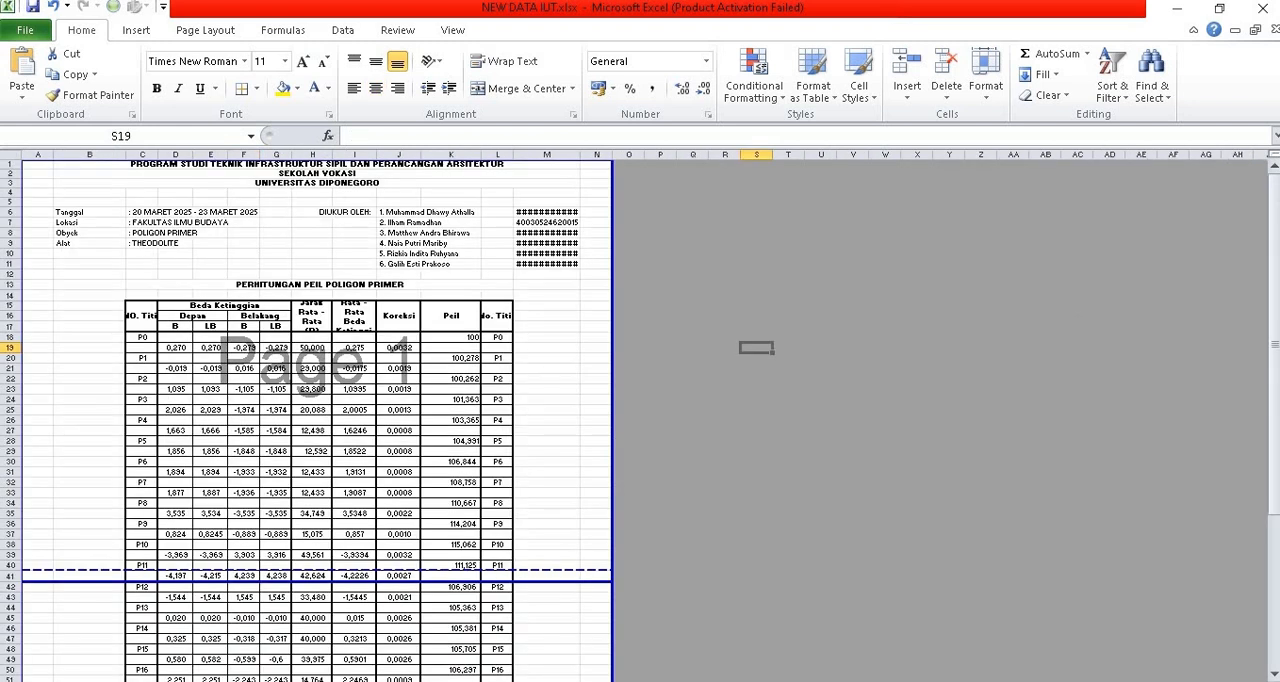
key(ctrl+Page_Down)
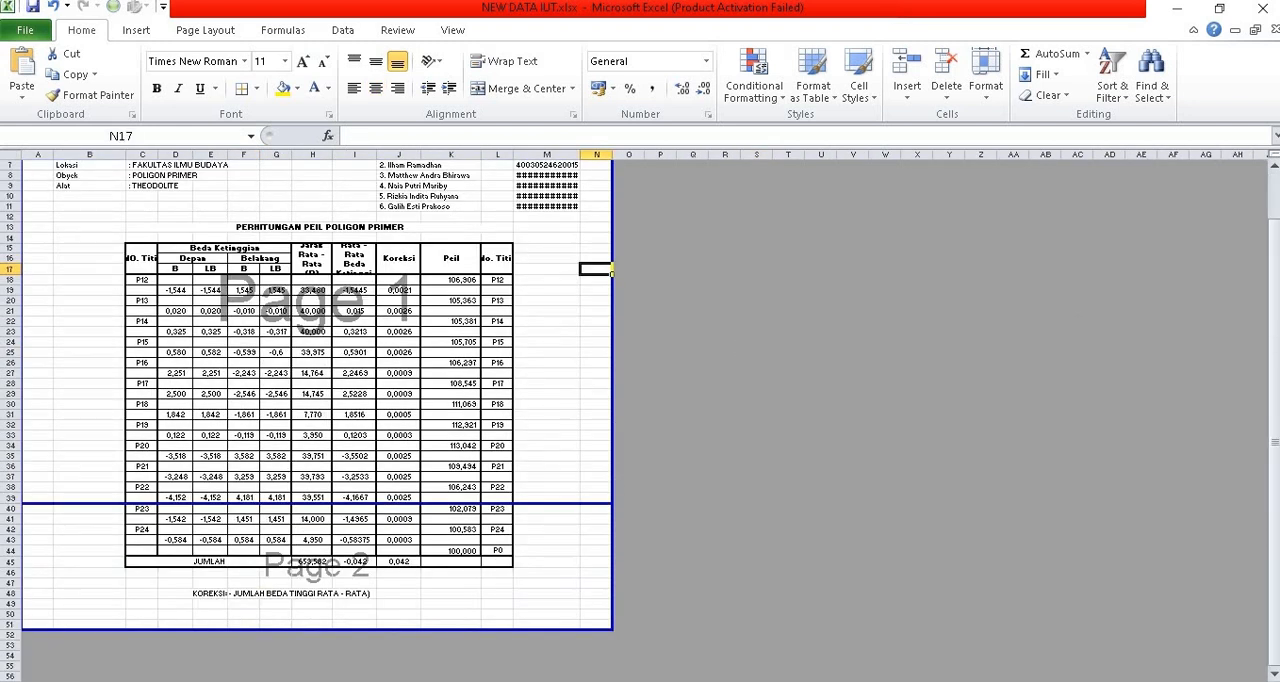
key(ctrl+Page_Down)
key(ctrl+Page_Down)
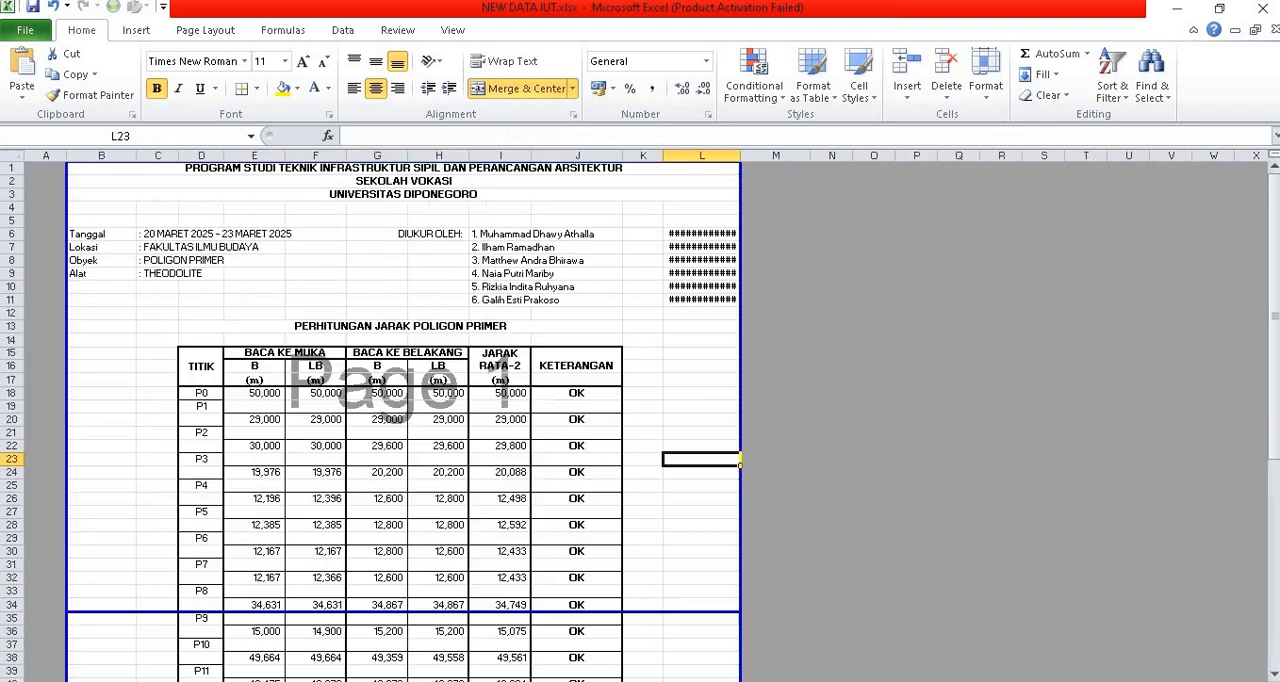
key(ctrl+Page_Down)
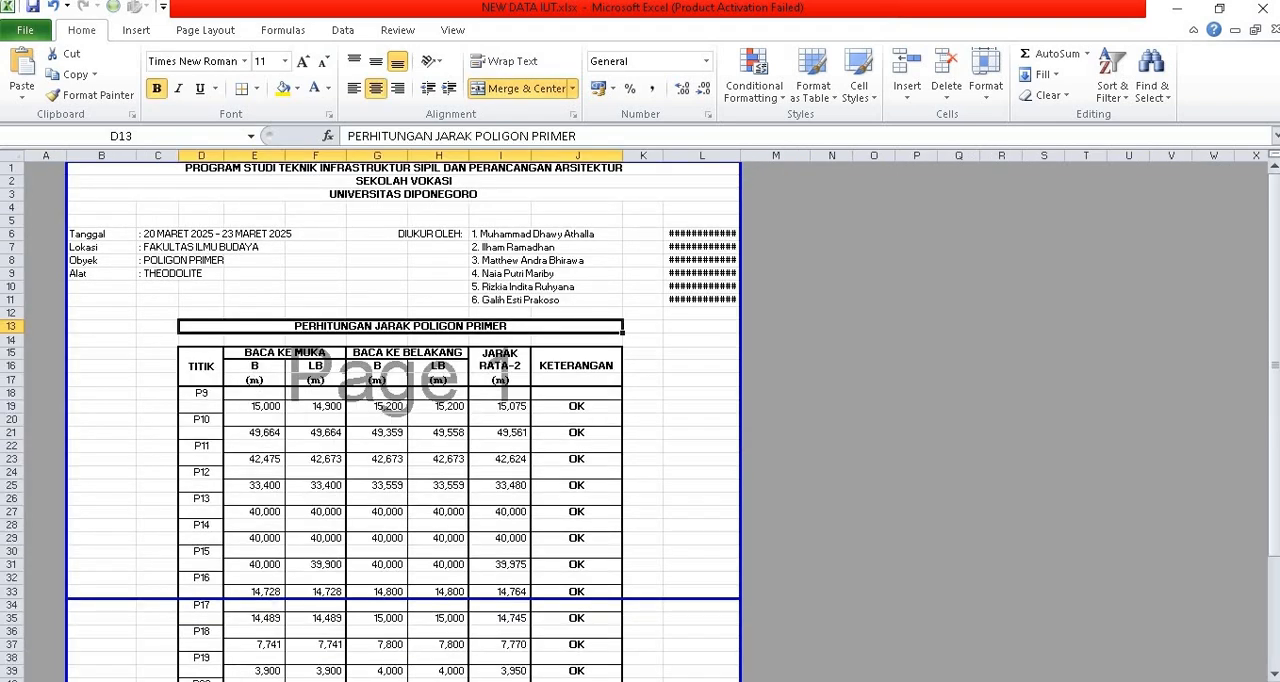
key(ctrl+Page_Down)
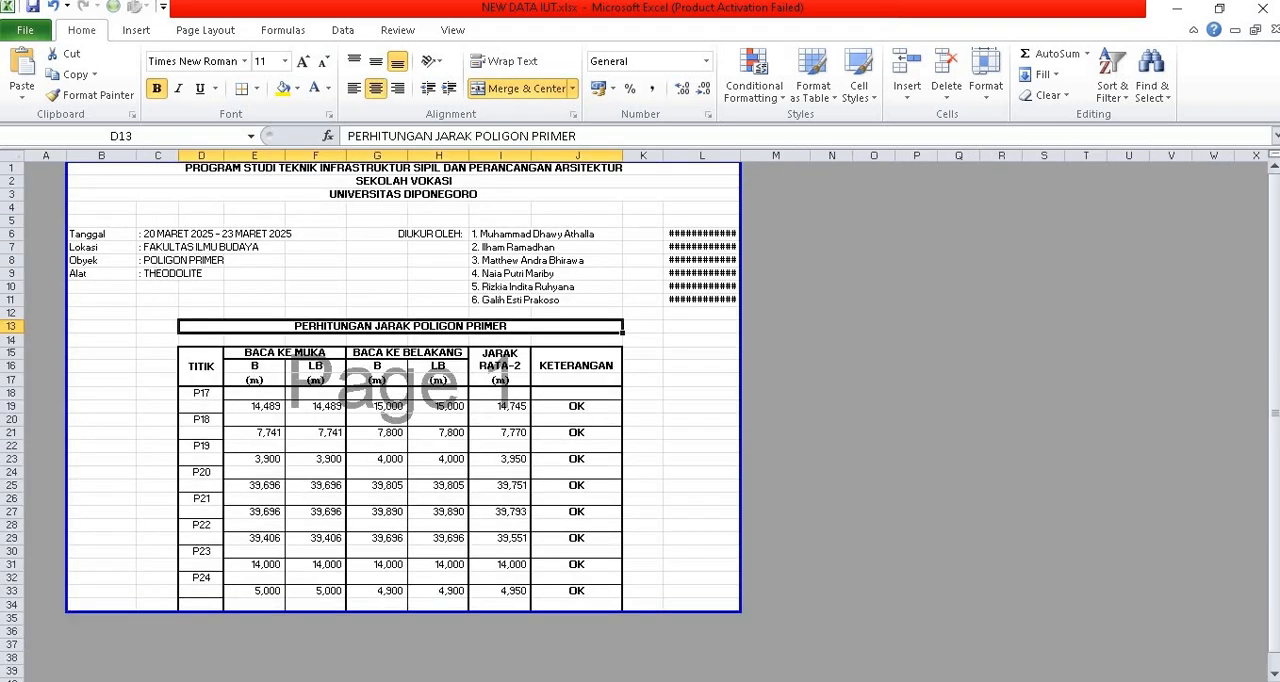
key(ctrl+Page_Down)
key(ctrl+Page_Down)
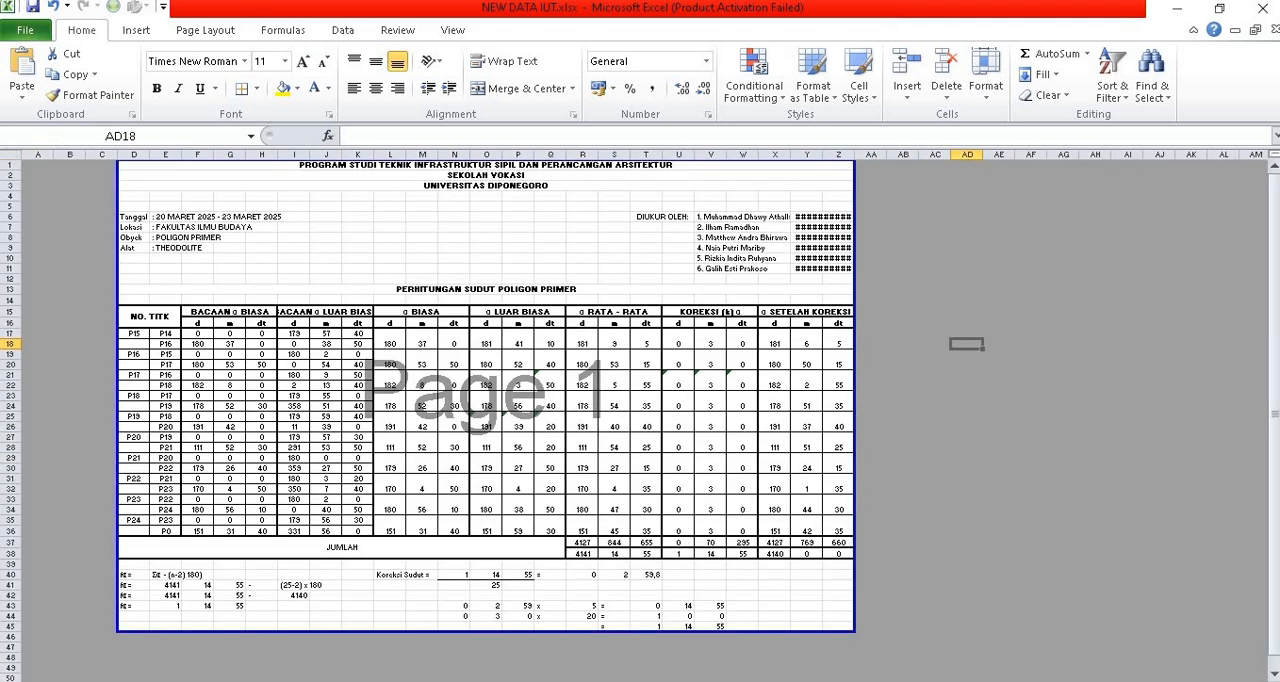
key(ctrl+Page_Down)
key(ctrl+Page_Down)
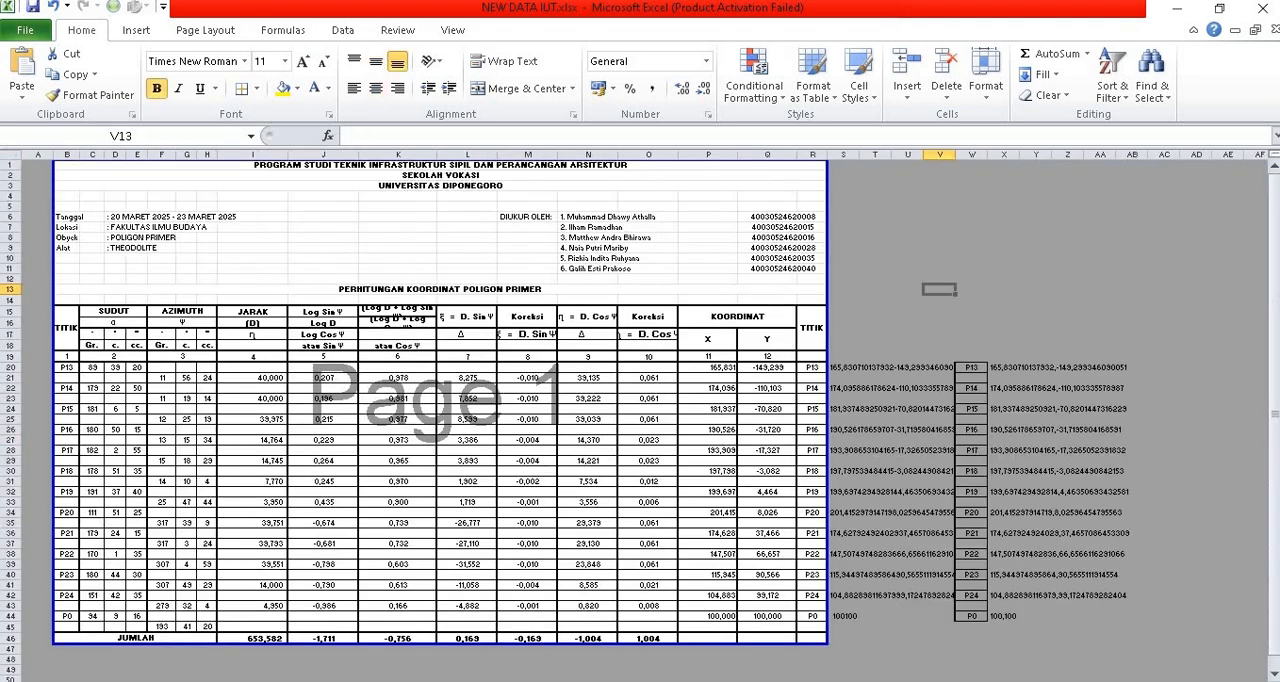
Step: On the first primary polygon coordinate sheet, inspect the correction formula in O25 and P0's starting X coordinate in P20
key(ctrl+Page_Up)
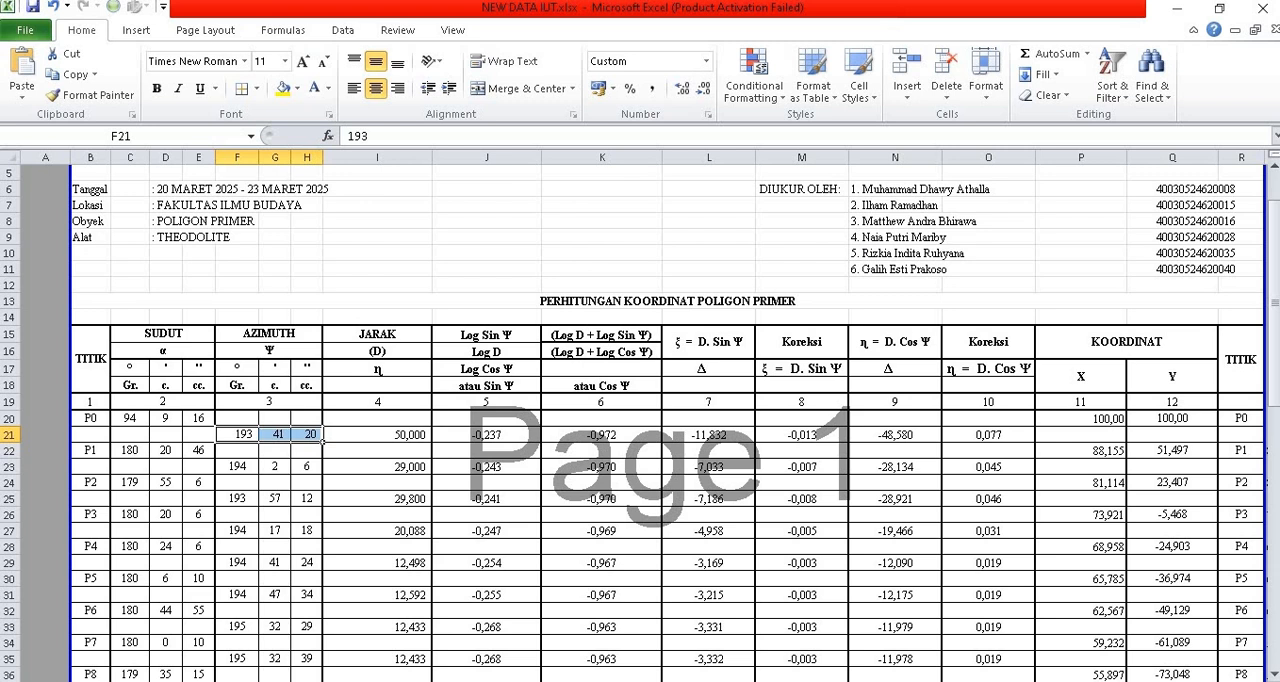
click(946, 498)
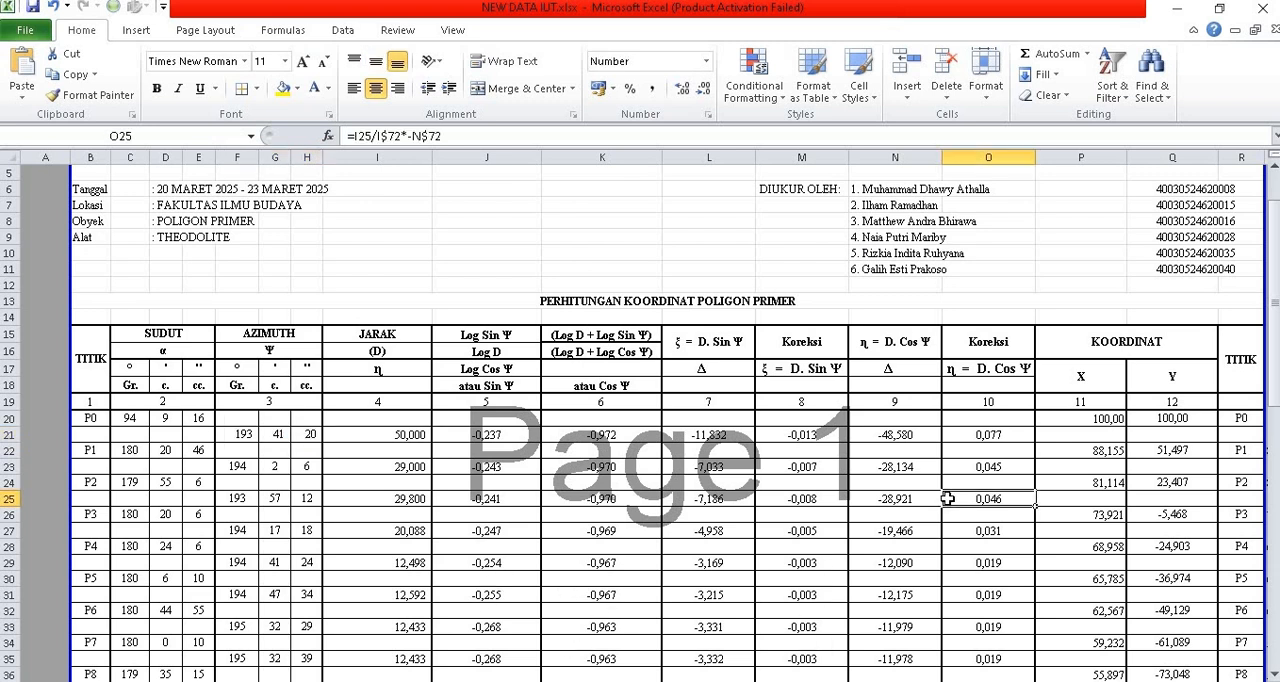
key(Right)
key(Right)
key(Right)
key(Right)
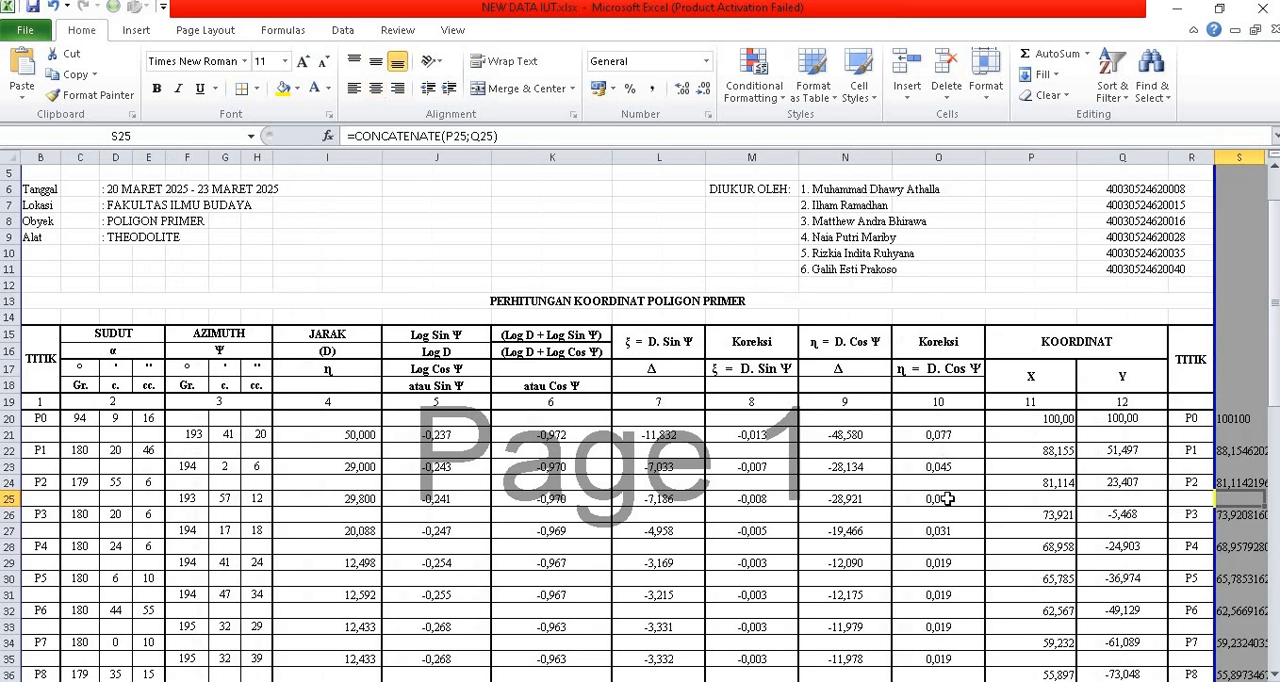
key(Left)
key(Left)
key(Left)
key(Up)
key(Up)
key(Up)
key(Up)
key(Up)
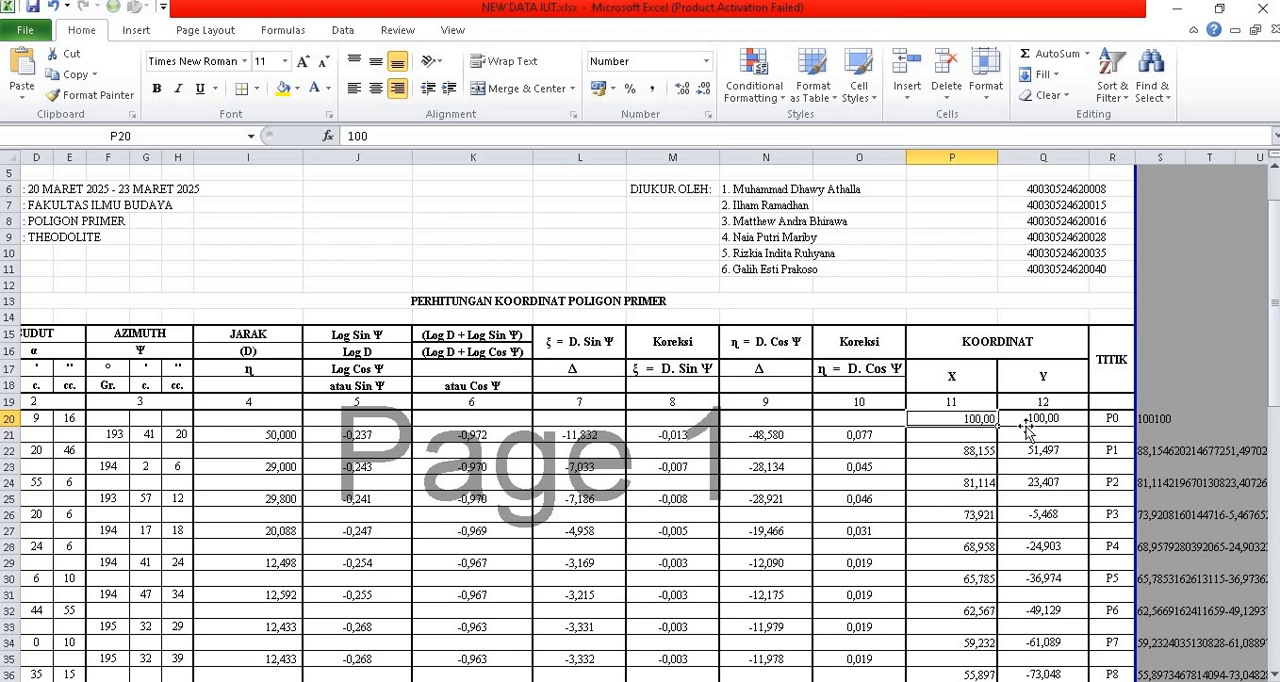
Step: Inspect the cosine formula in K21 and the list of polygon points starting from P0 in B20
click(466, 434)
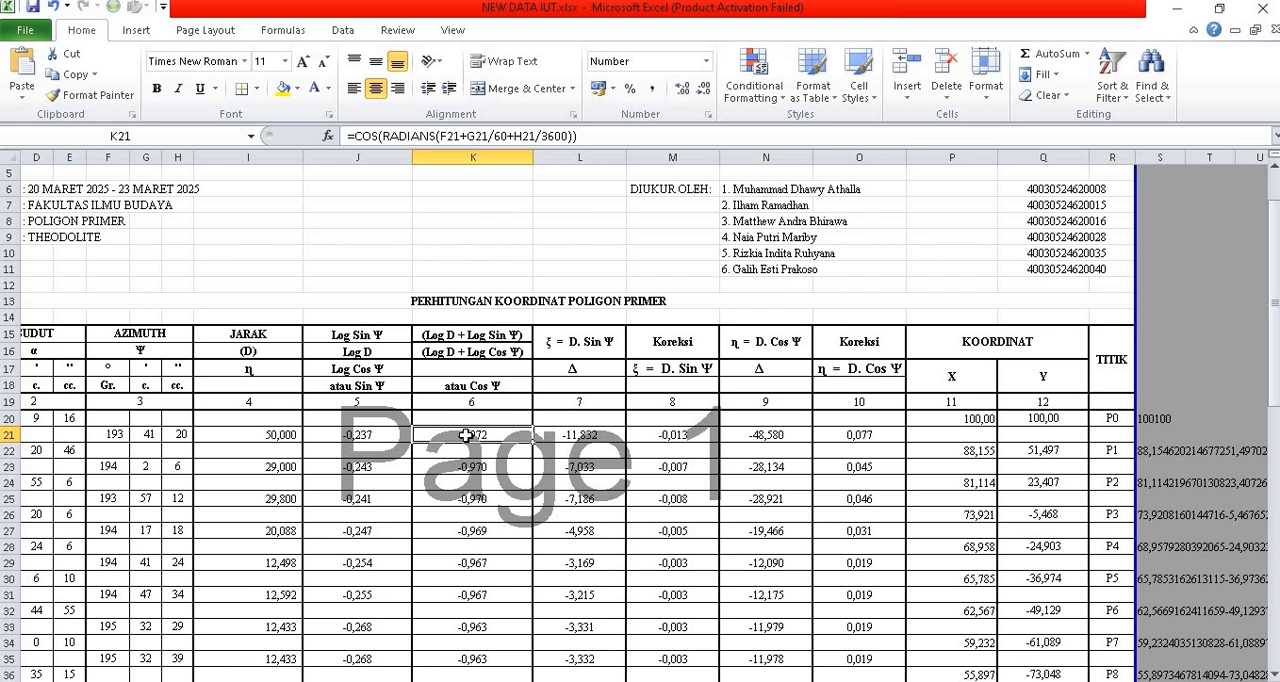
key(Left)
key(Left)
key(Left)
key(Left)
key(Left)
key(Left)
key(Left)
key(Left)
key(Left)
key(Left)
key(Up)
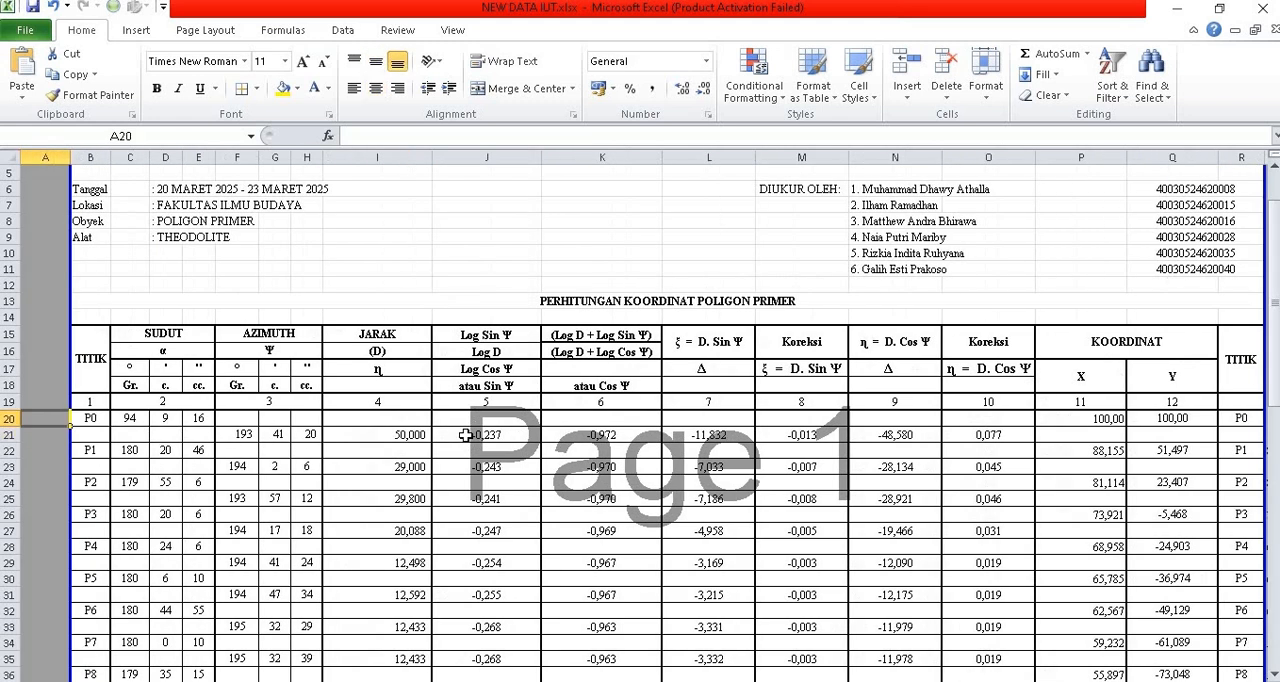
key(Right)
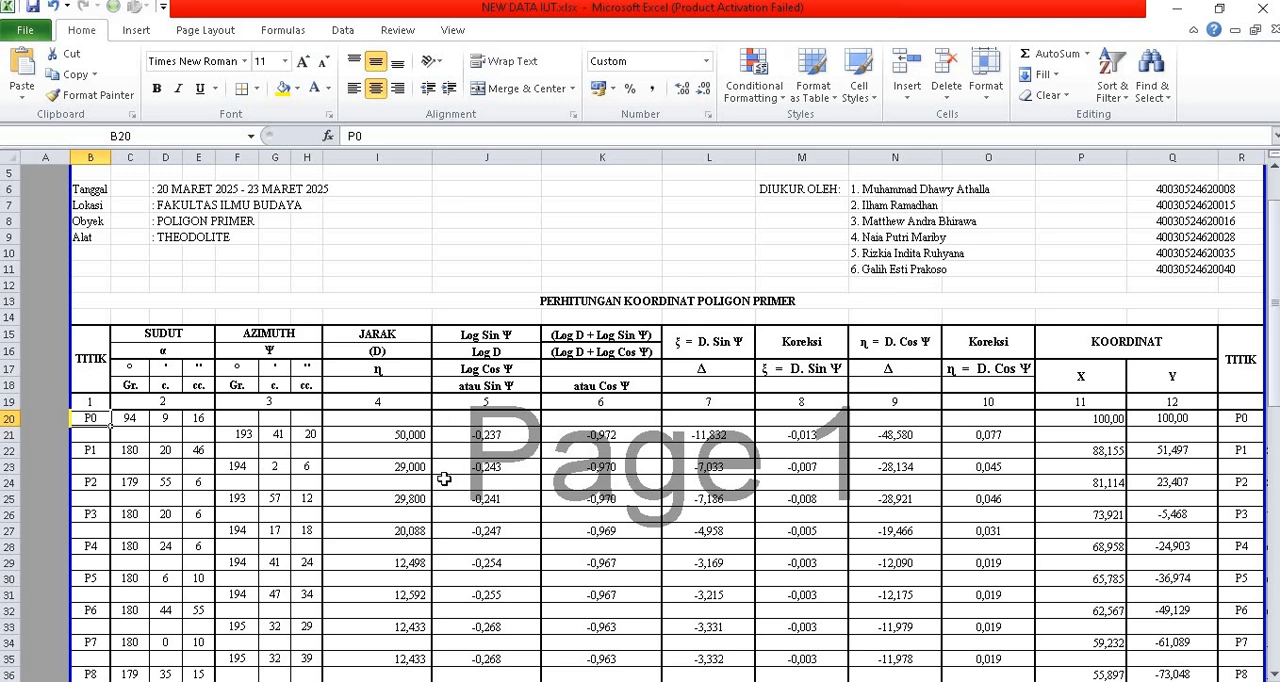
scroll(372, 492, down, 4)
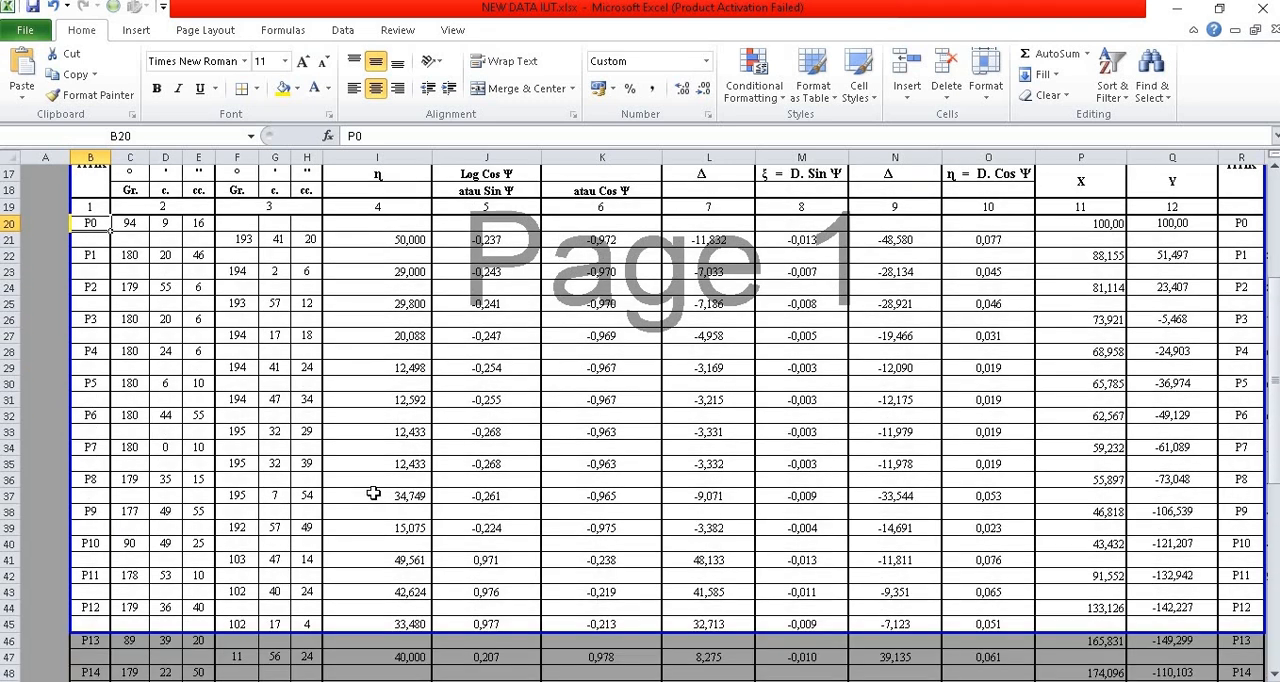
scroll(372, 492, up, 4)
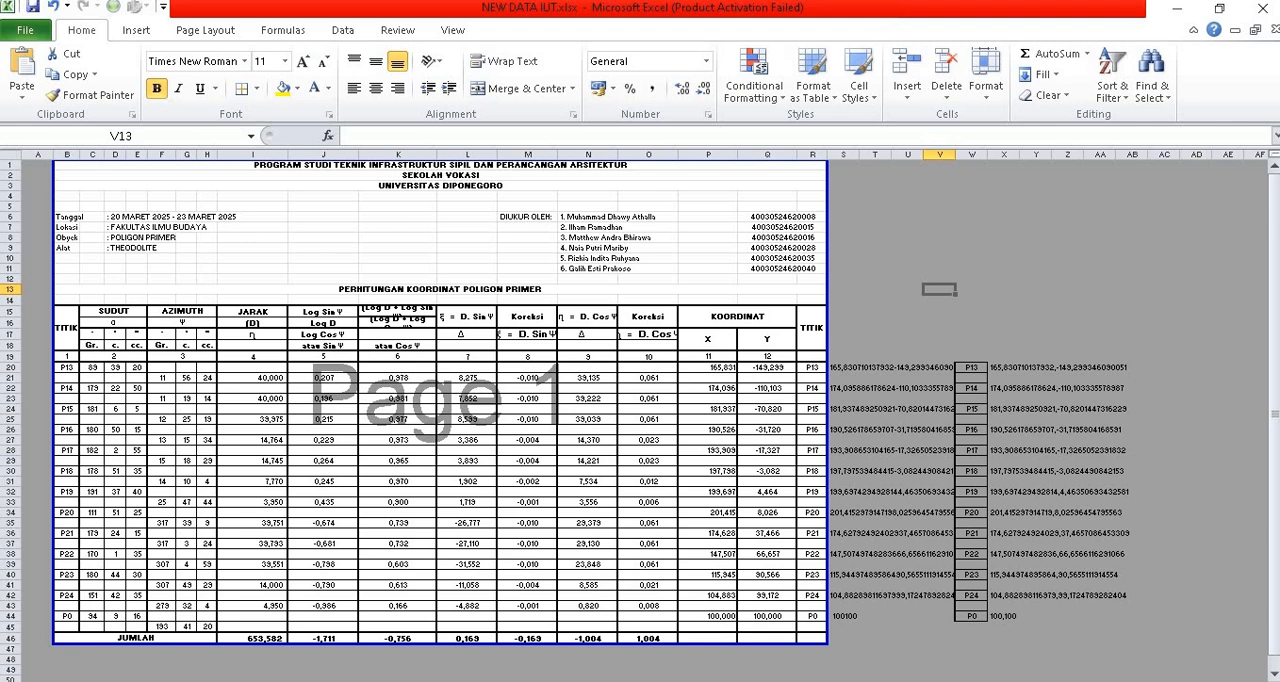
Step: Review the worksheets after the primary coordinates, covering the secondary polygon, the waterpass profile and the height difference table
key(ctrl+Page_Down)
key(ctrl+Page_Down)
key(ctrl+Page_Down)
key(ctrl+Page_Down)
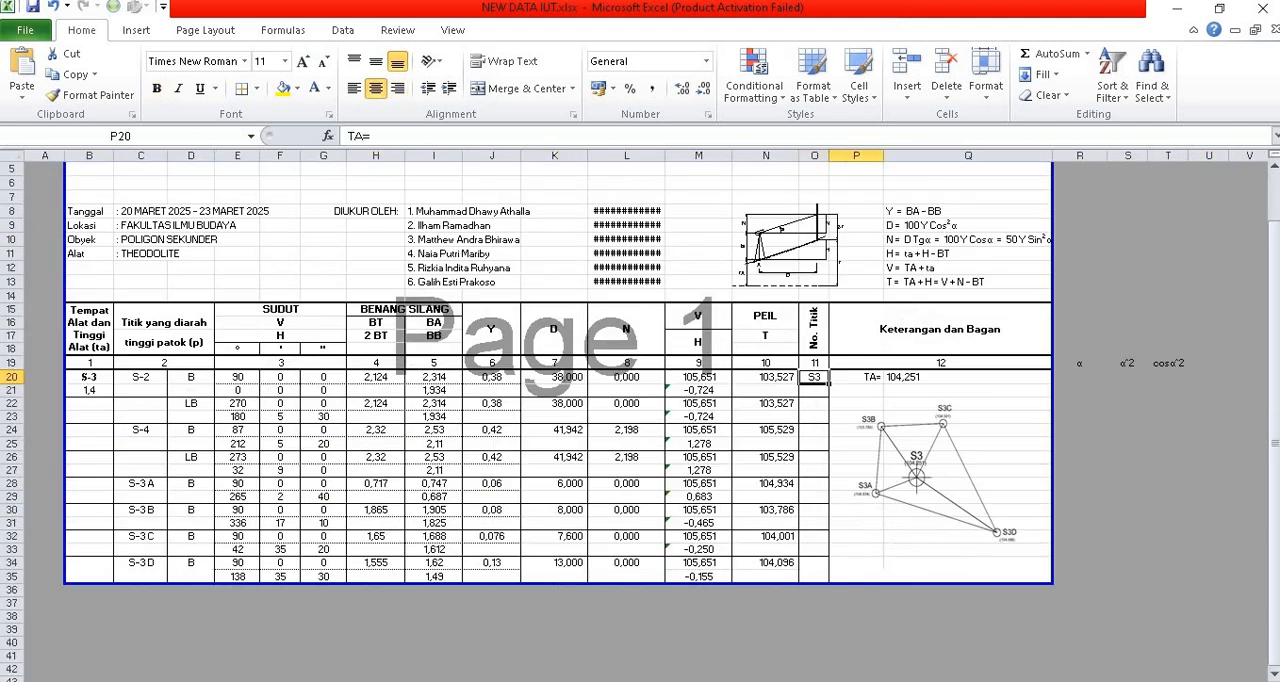
key(ctrl+Page_Down)
key(ctrl+Page_Down)
key(ctrl+Page_Down)
key(ctrl+Page_Down)
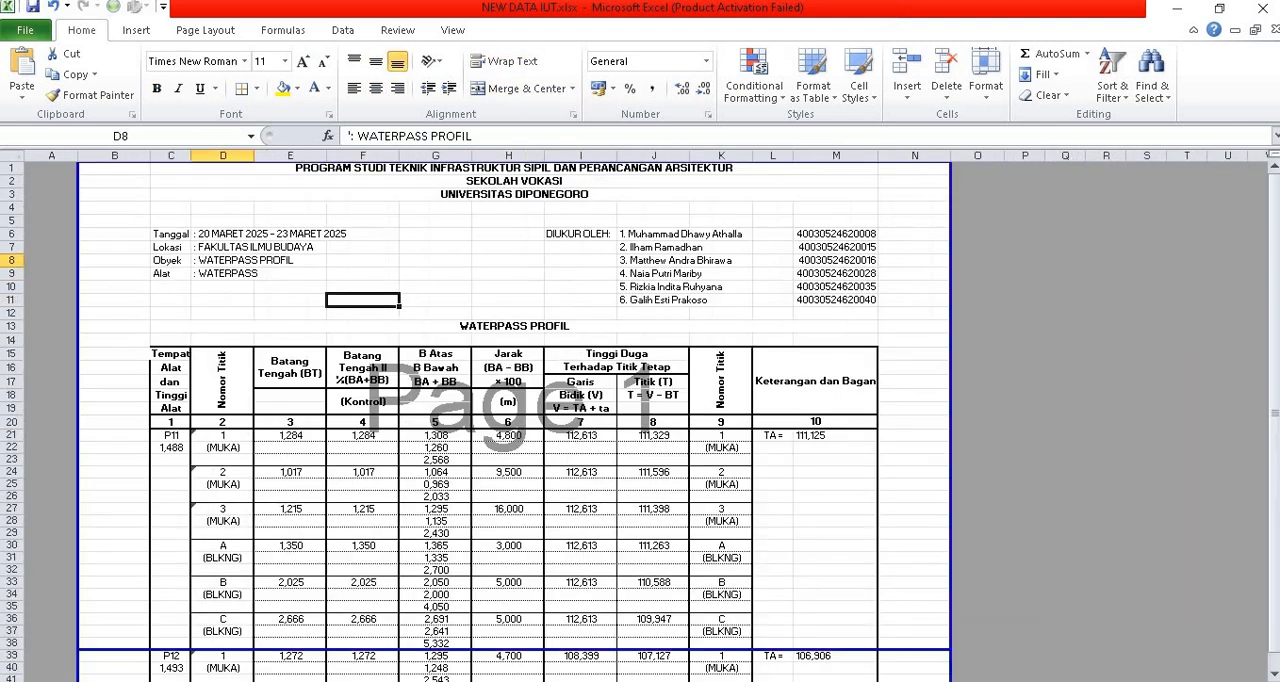
key(ctrl+Page_Down)
key(ctrl+Page_Down)
key(ctrl+Page_Down)
key(ctrl+Page_Down)
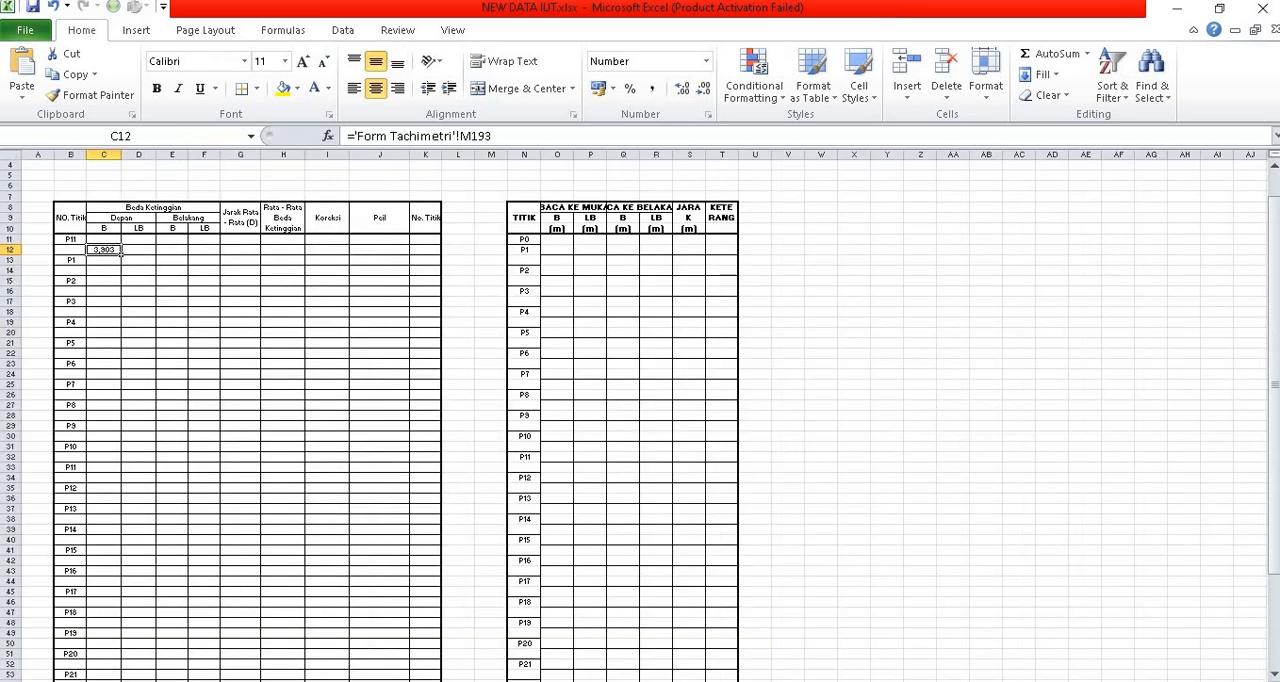
Step: Look through the remaining worksheets, from the coordinate conversion table and blank field forms to the empty sheet
key(ctrl+Page_Down)
key(ctrl+Page_Down)
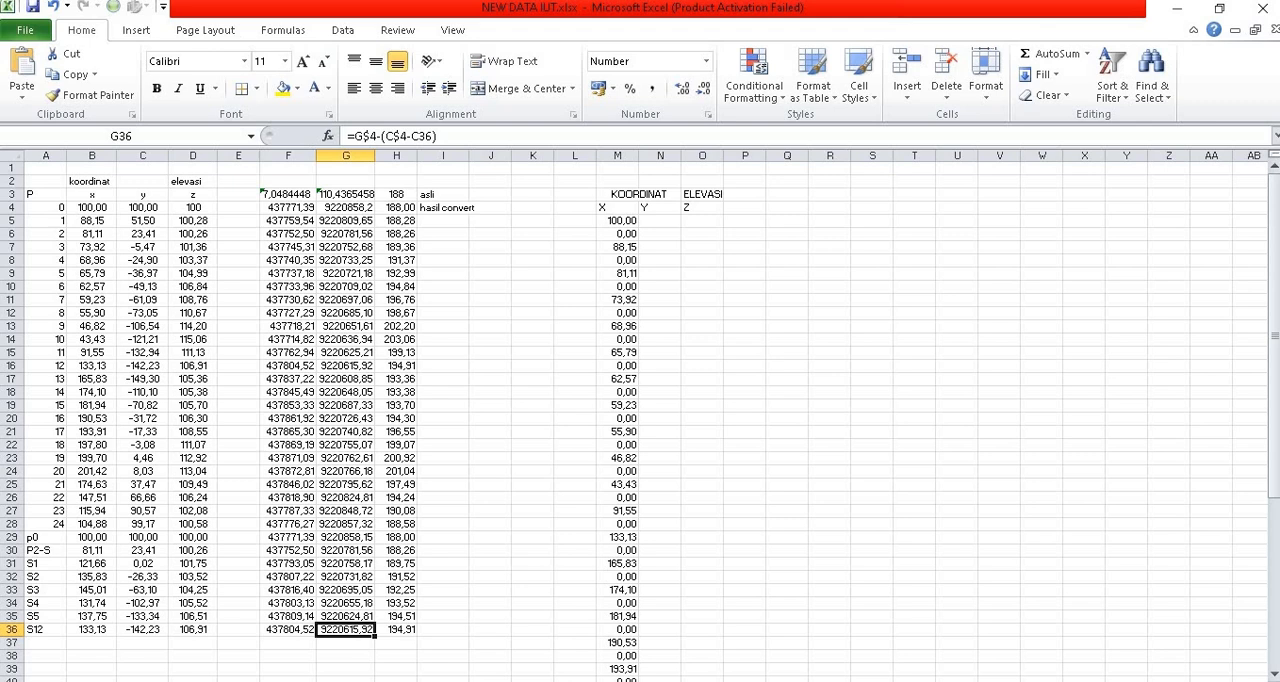
key(ctrl+Page_Down)
key(ctrl+Page_Down)
key(ctrl+Page_Down)
key(ctrl+Page_Down)
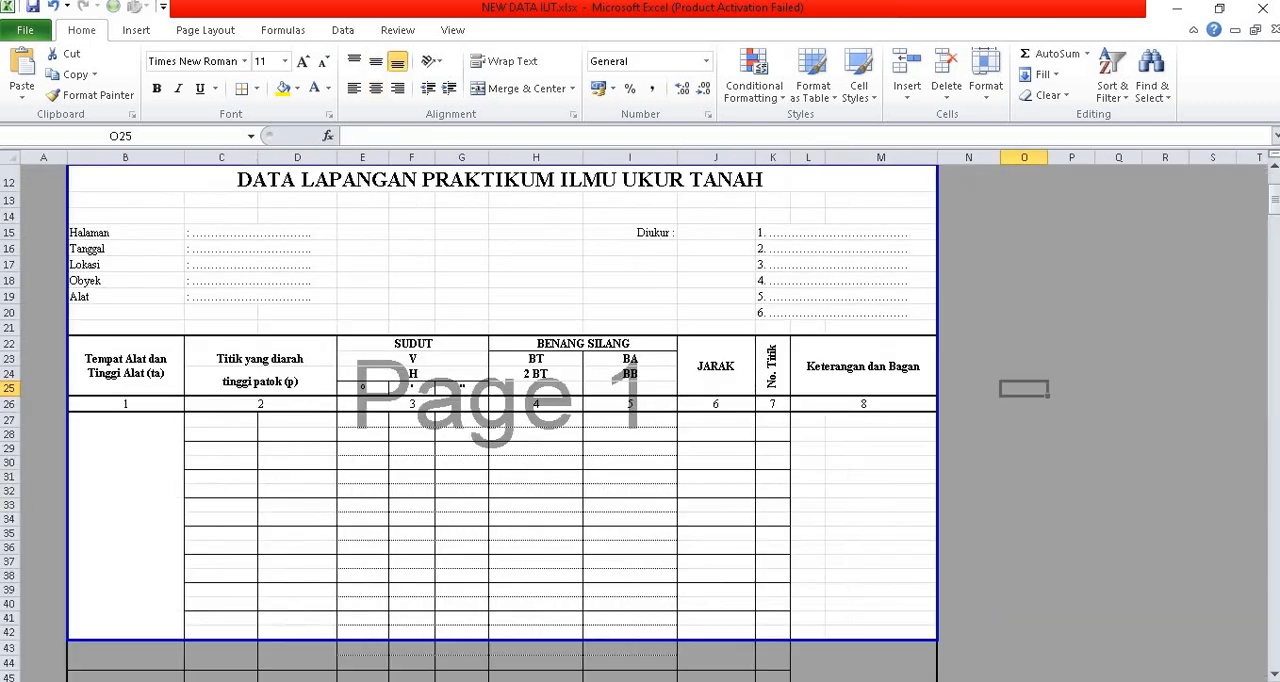
key(ctrl+Page_Down)
key(ctrl+Page_Down)
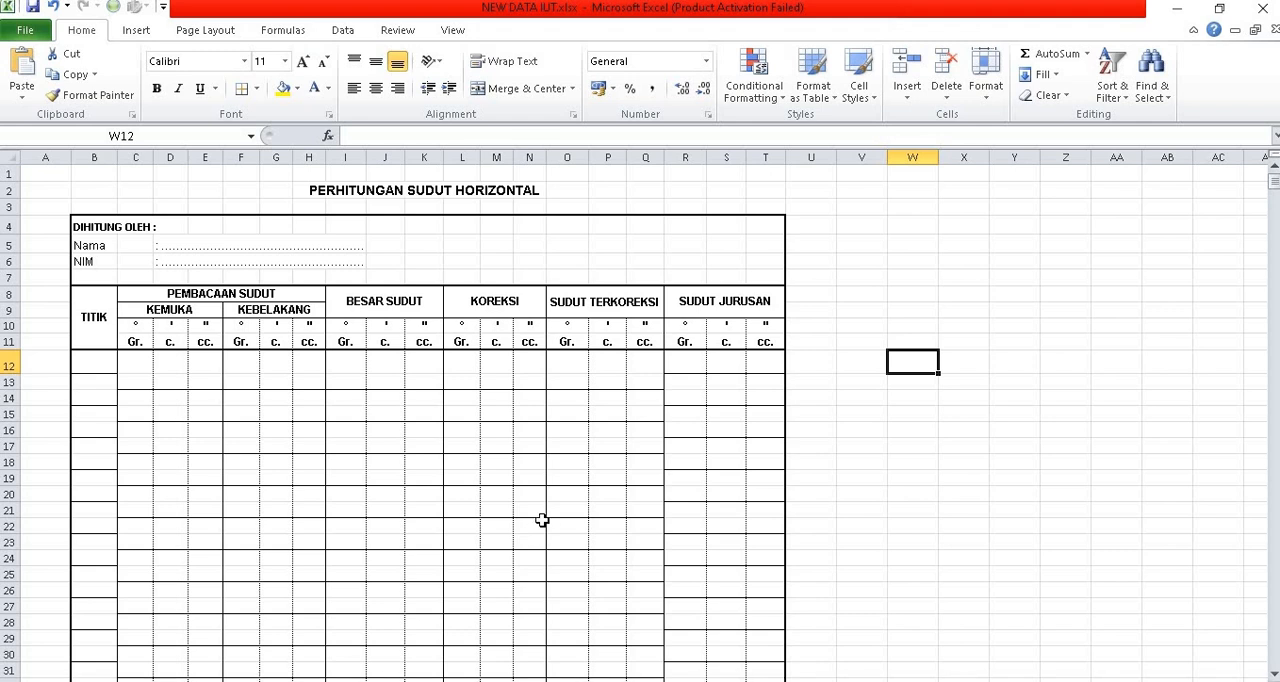
key(ctrl+Page_Down)
key(ctrl+Page_Down)
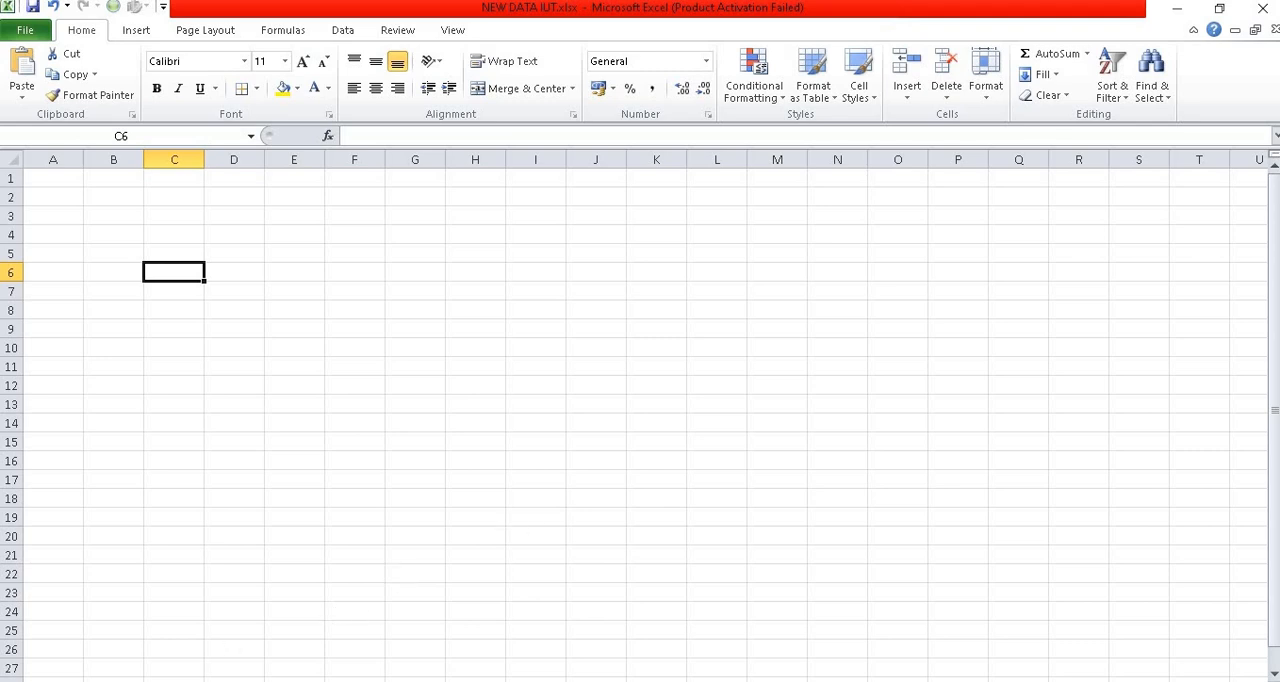
Step: On the coordinate and elevation recap sheet, check the primary point labels from P0 through P24 and back to P0
key(alt+Tab)
key(alt+Tab)
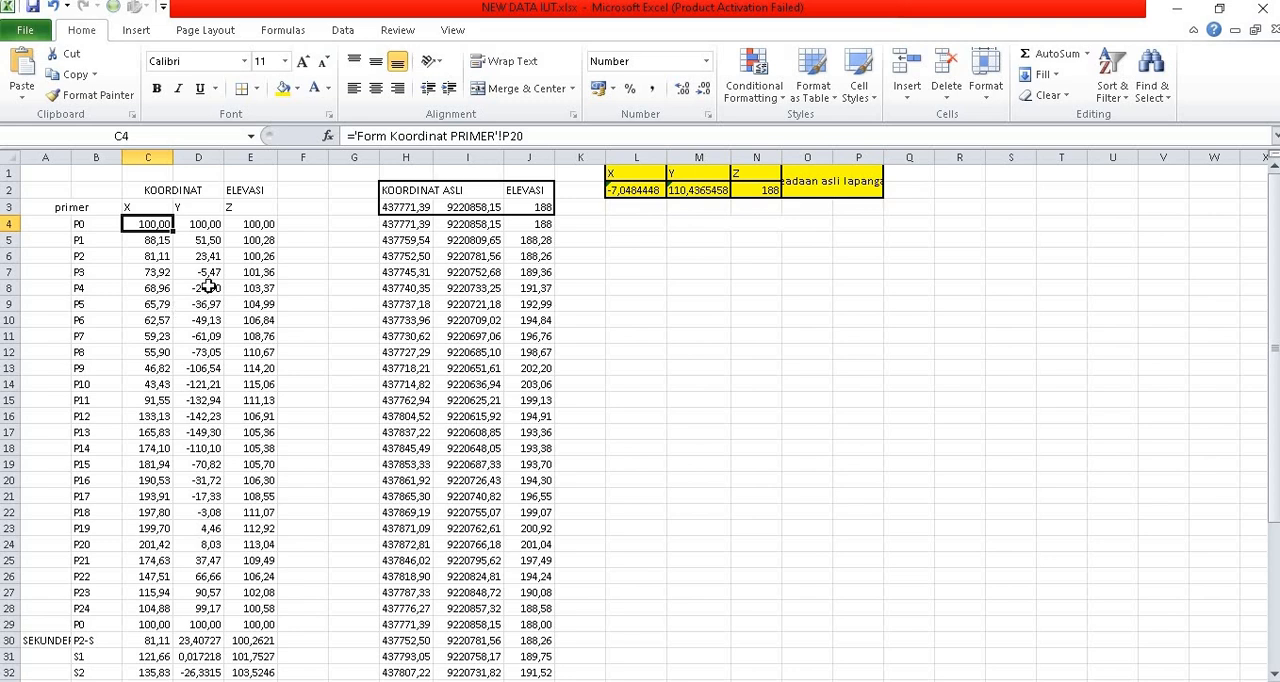
click(89, 224)
scroll(100, 500, down, 1)
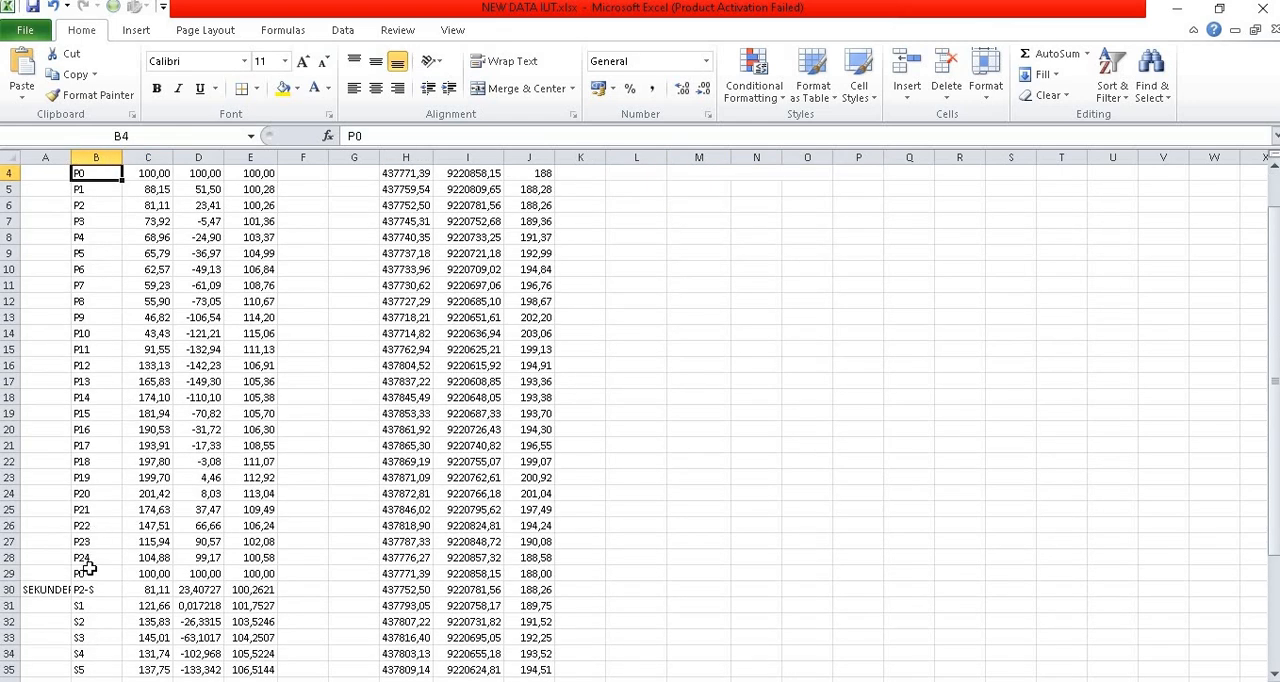
click(92, 562)
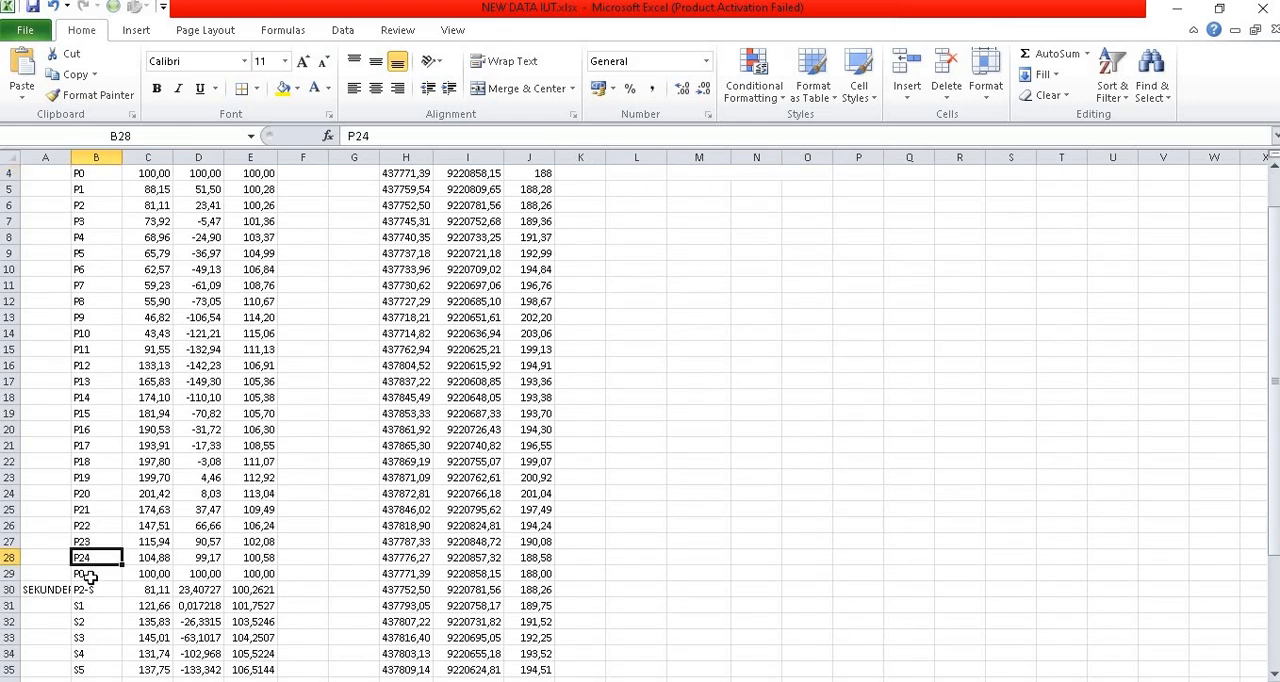
click(90, 575)
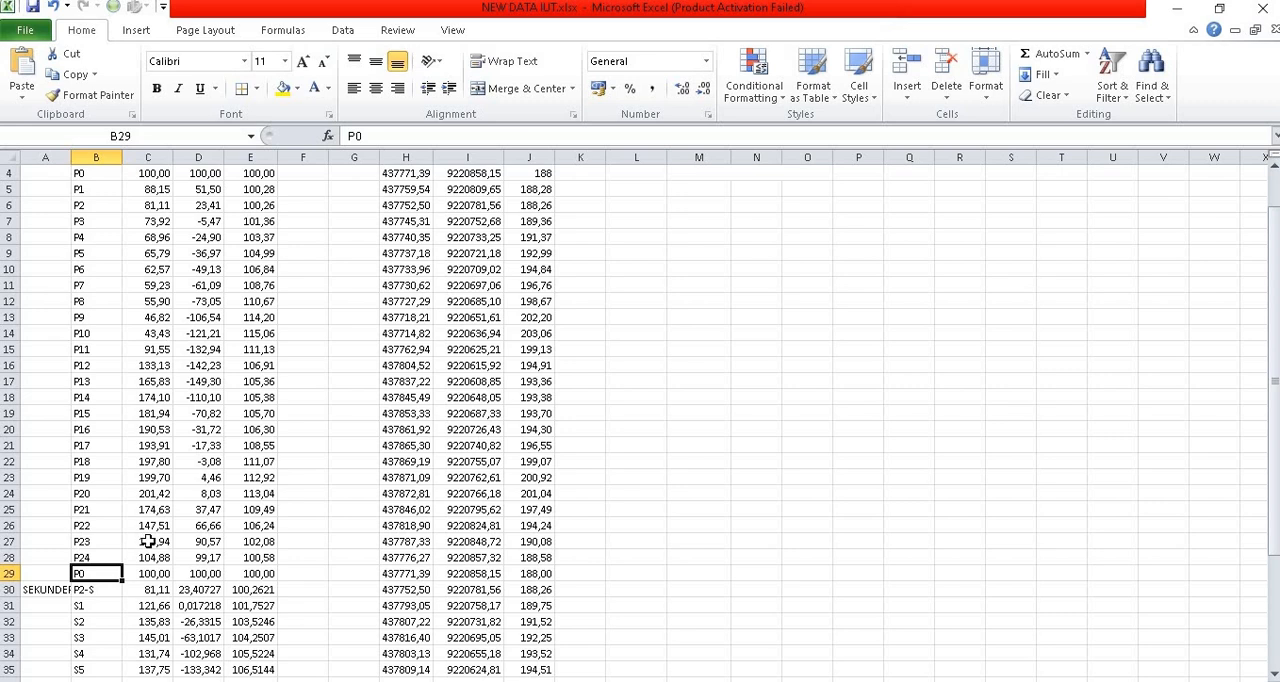
scroll(148, 541, up, 1)
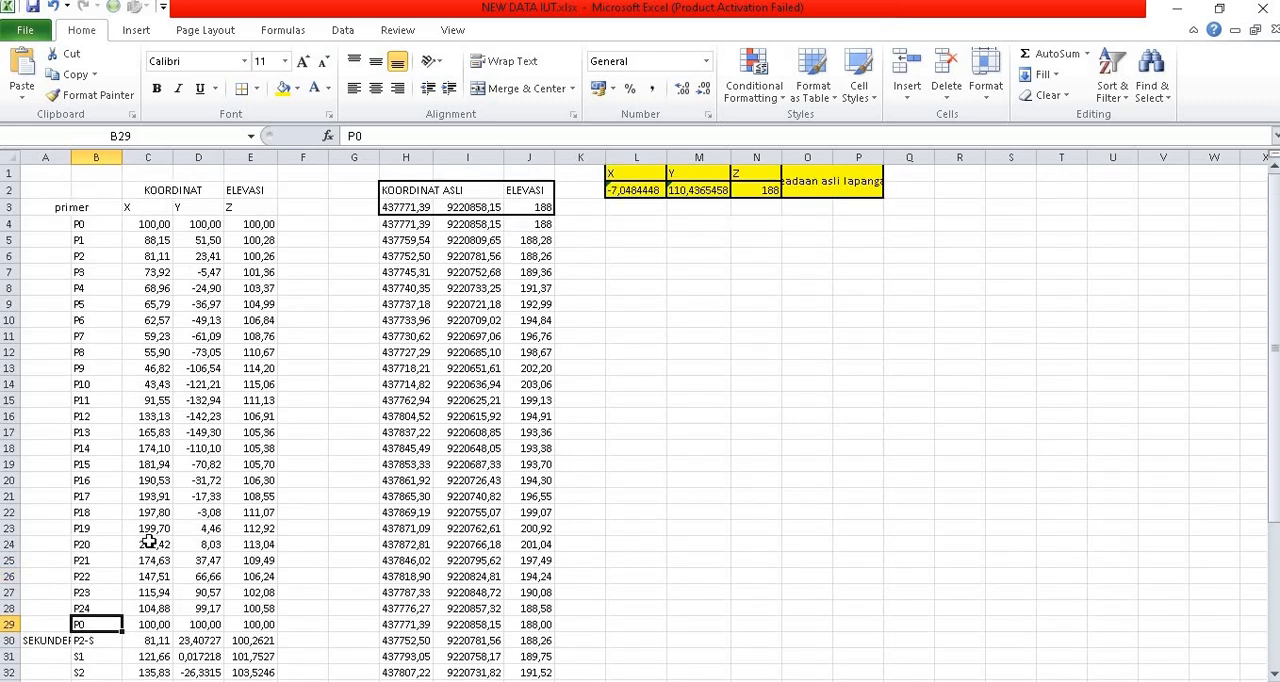
Step: Inspect the source references of P0's X, Y and Z values in cells C4, D4 and E4
click(147, 228)
click(200, 228)
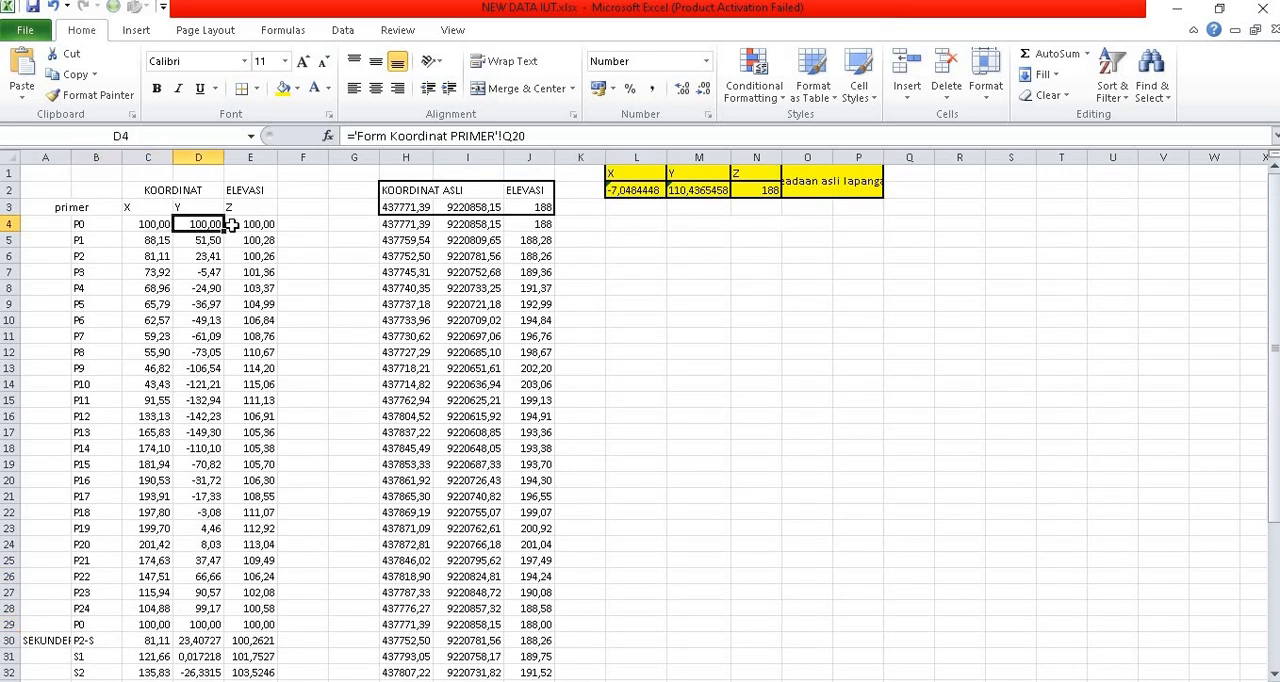
click(254, 224)
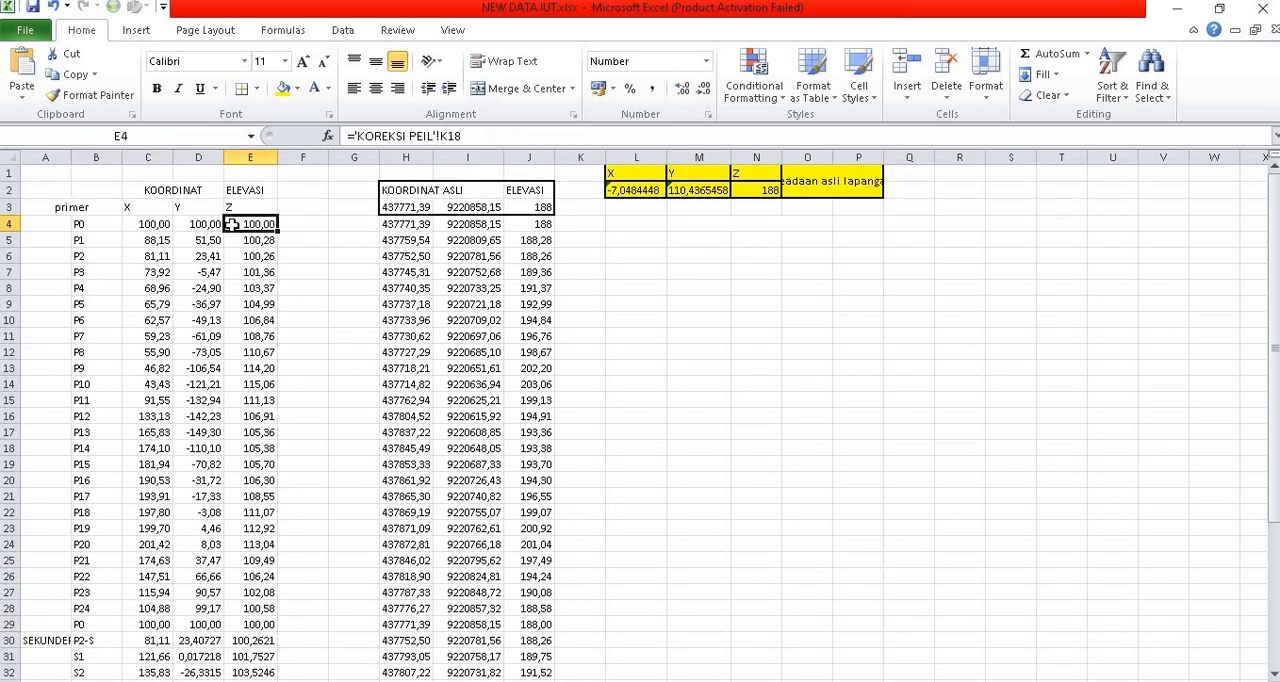
click(148, 228)
click(202, 228)
click(240, 224)
click(165, 226)
click(205, 228)
click(253, 228)
click(150, 226)
click(192, 231)
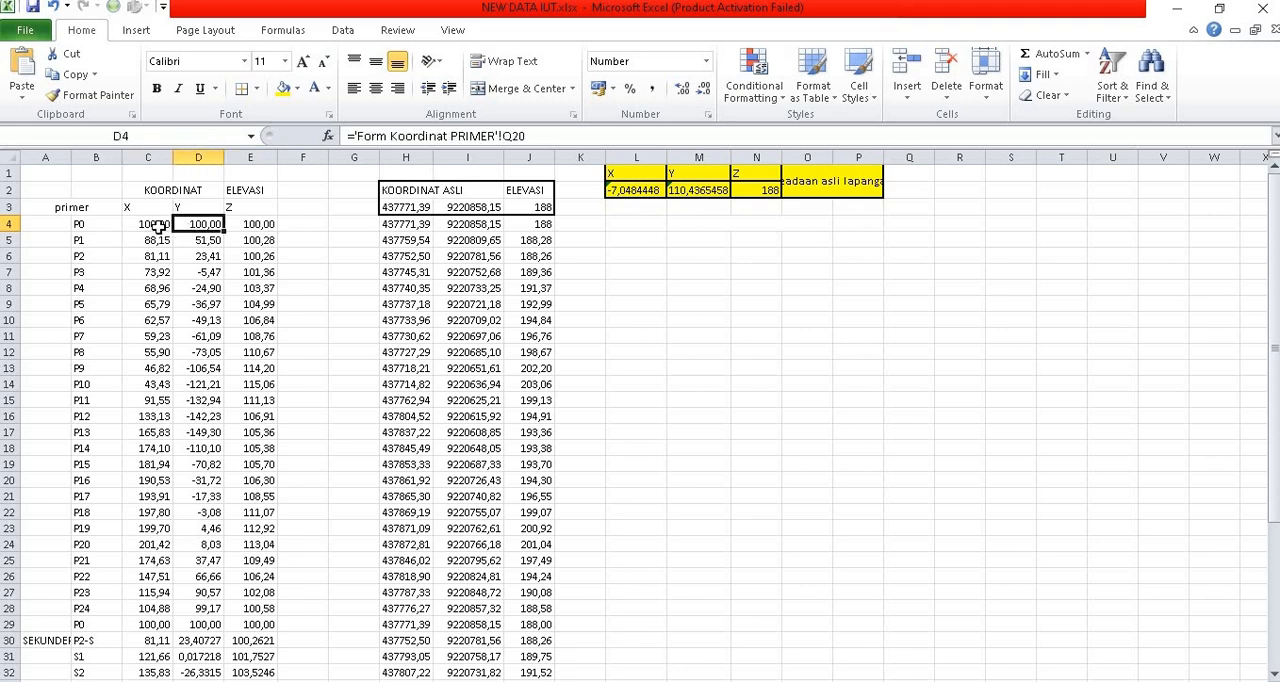
click(158, 226)
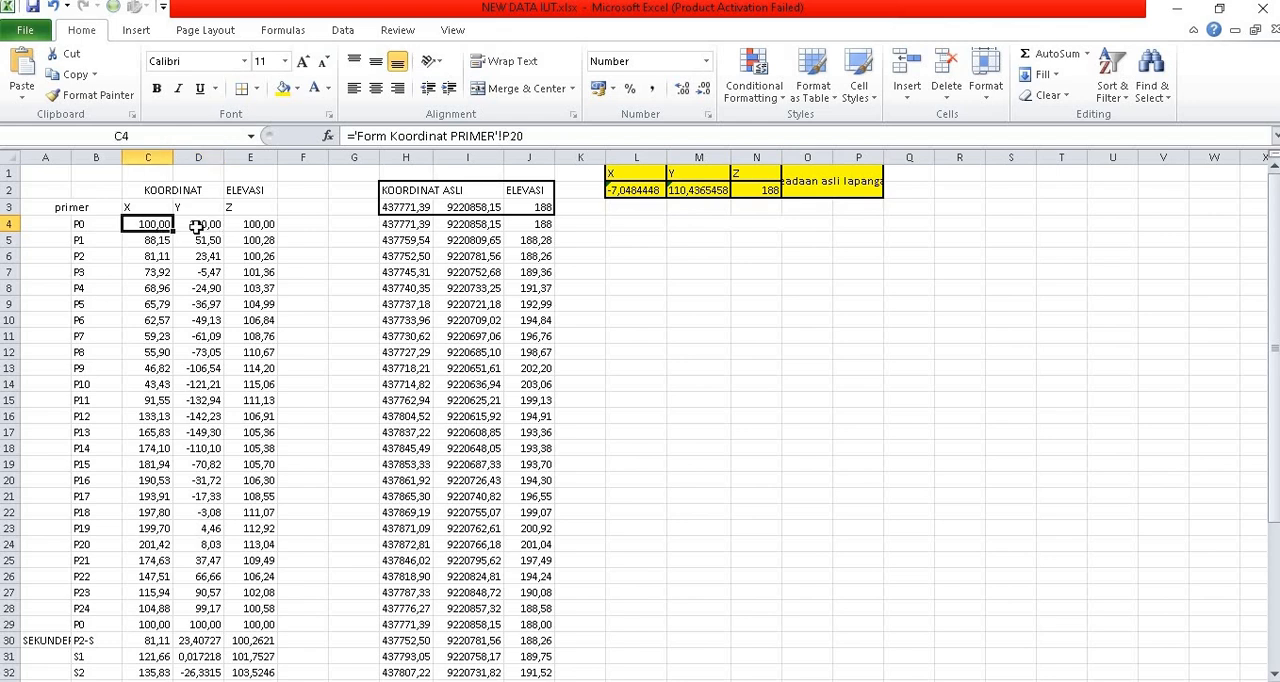
click(196, 228)
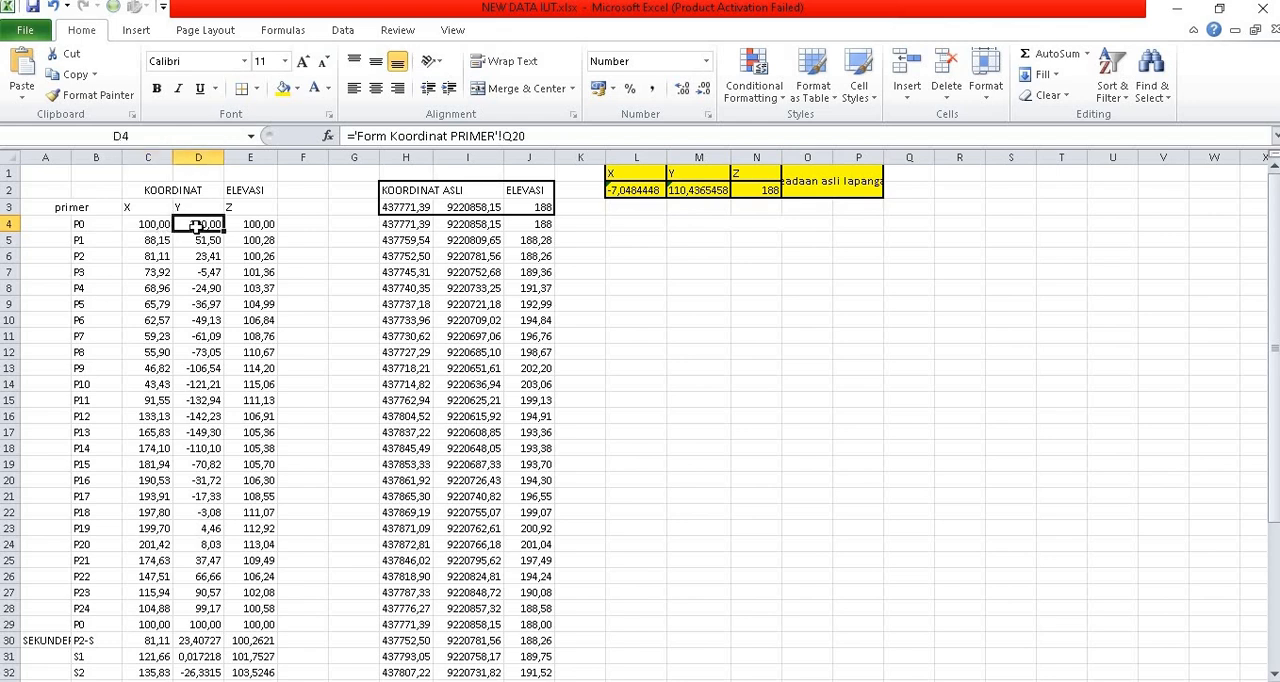
click(255, 226)
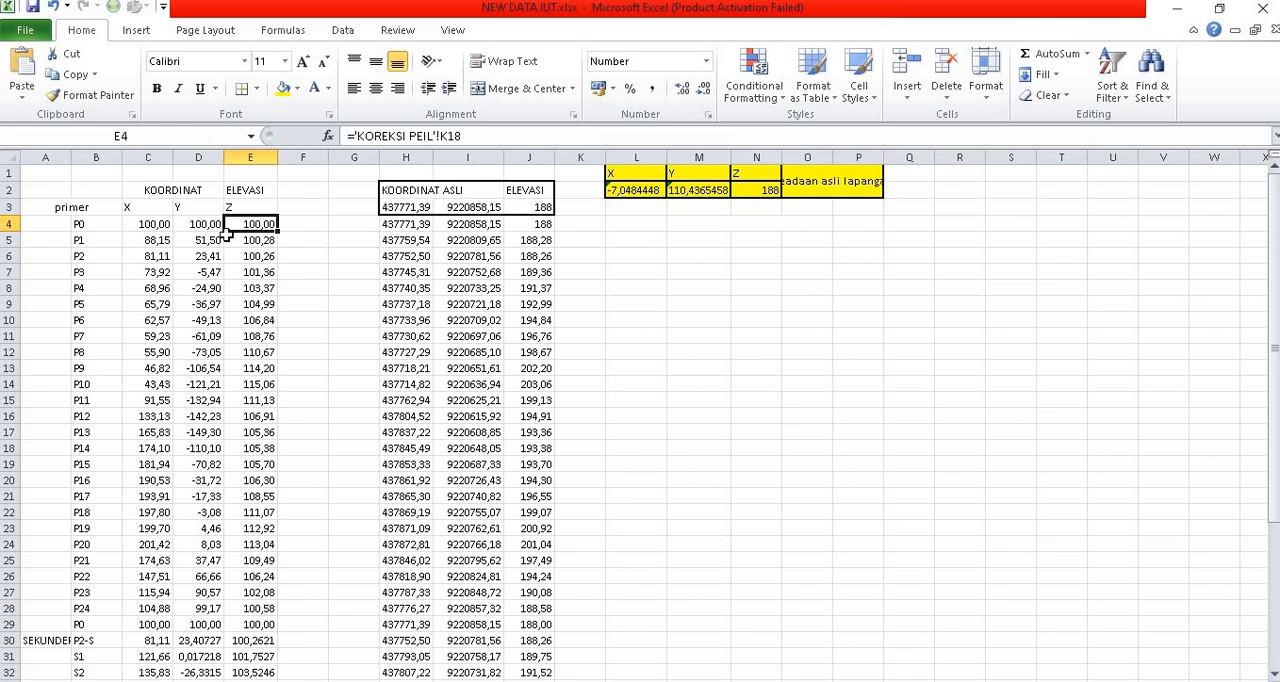
Step: Check point P0 against its local X and Y coordinates in cells C4 and D4
click(93, 226)
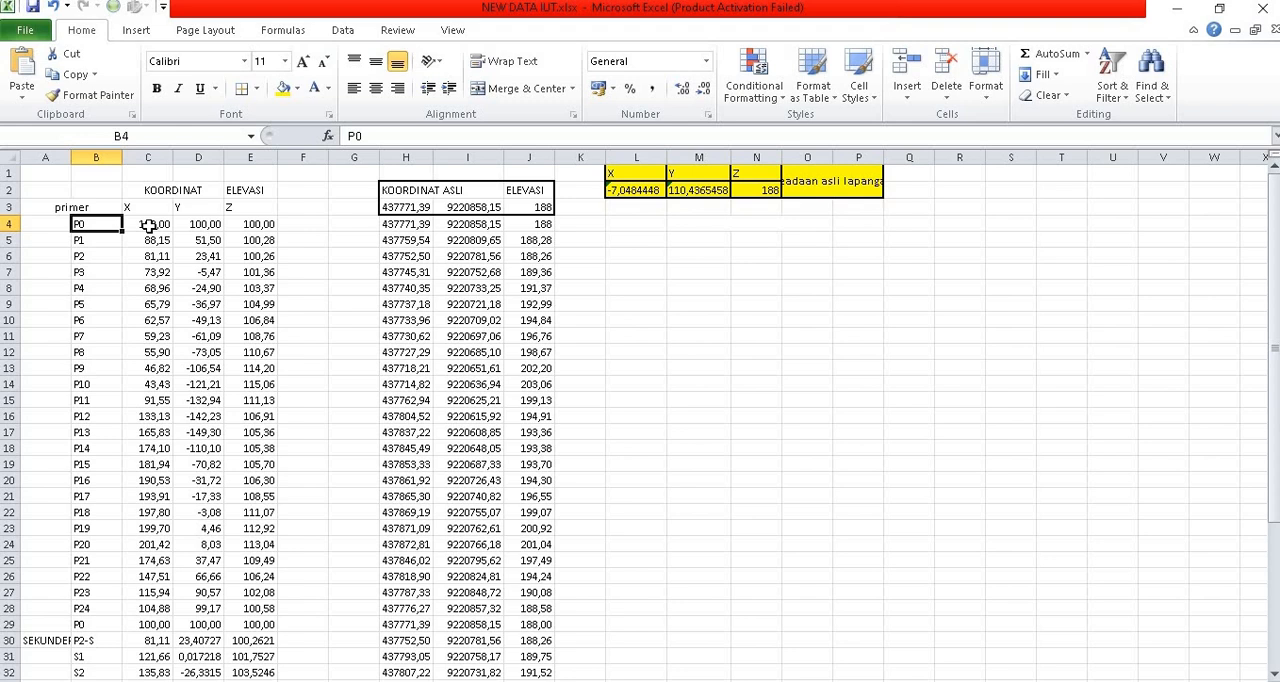
click(147, 226)
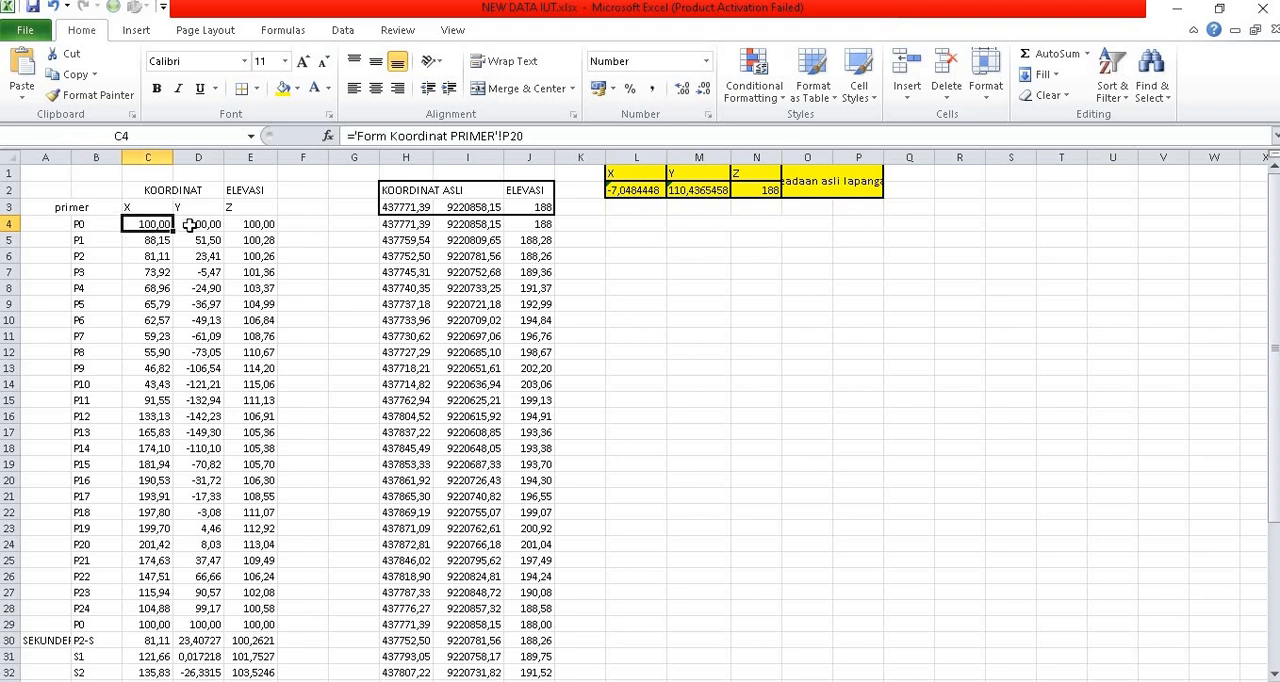
click(190, 226)
click(160, 224)
click(188, 224)
click(105, 224)
click(132, 224)
click(190, 224)
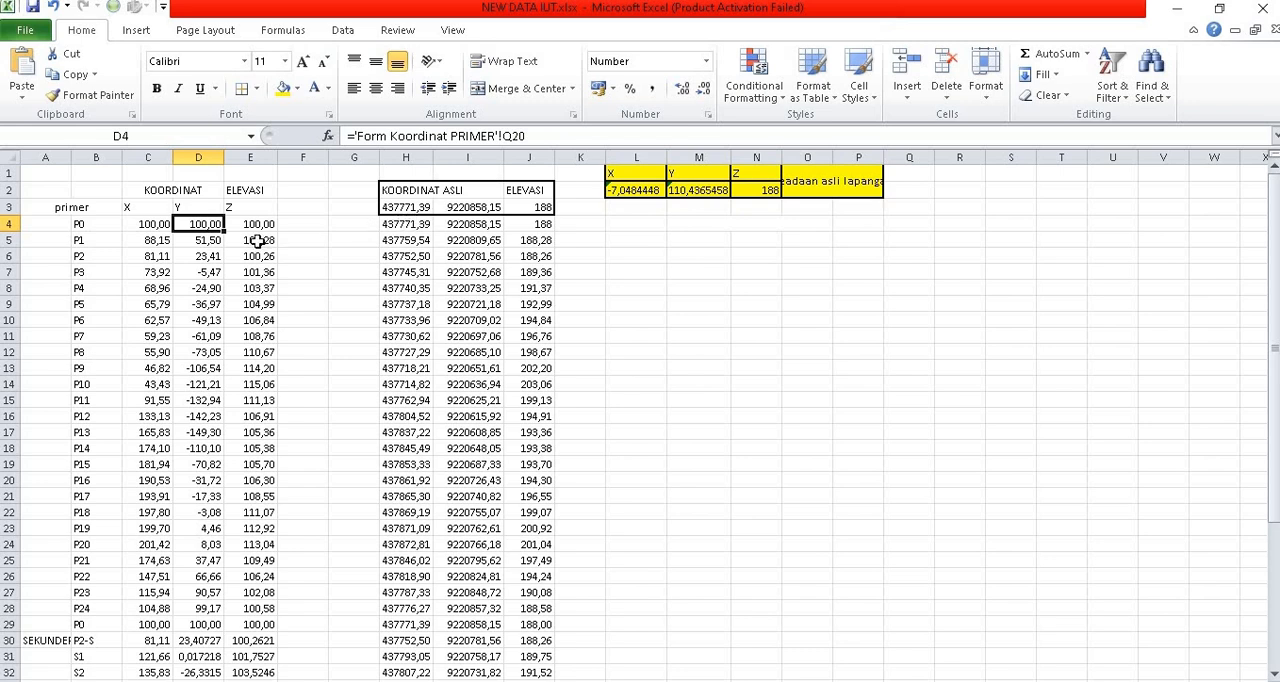
click(84, 232)
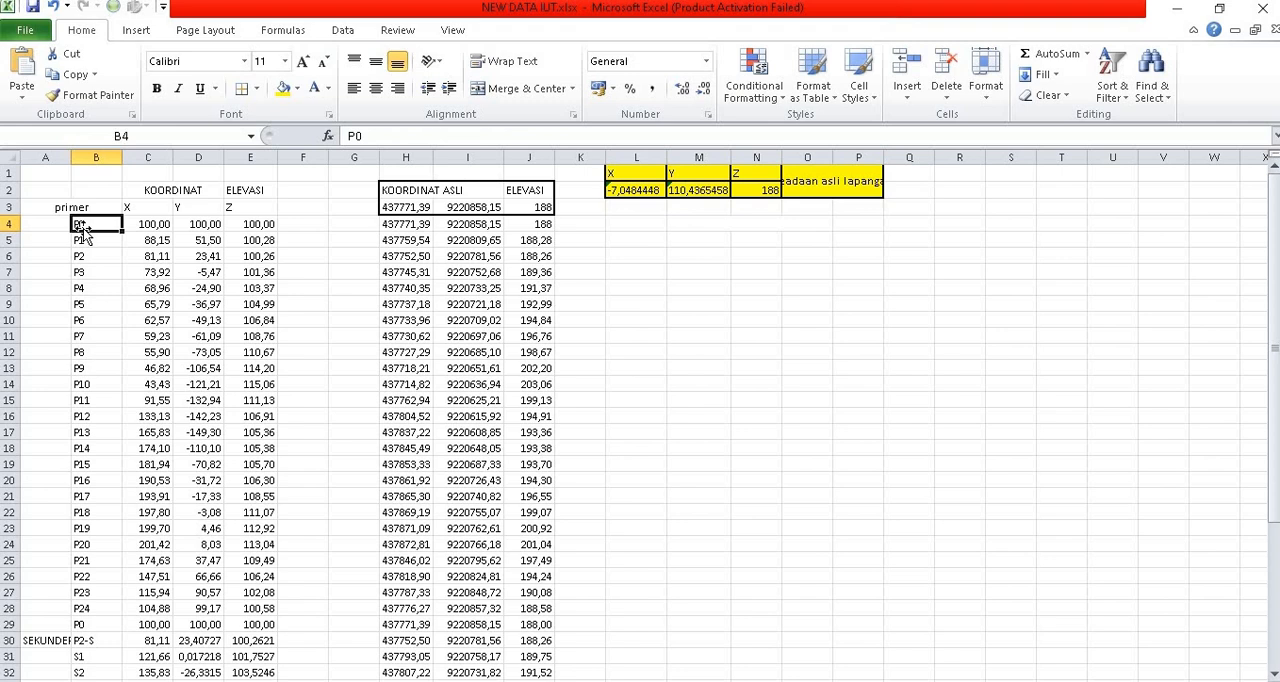
Step: Inspect the actual field-condition X, Y and Z values in the highlighted cells L2, M2 and N2
click(628, 191)
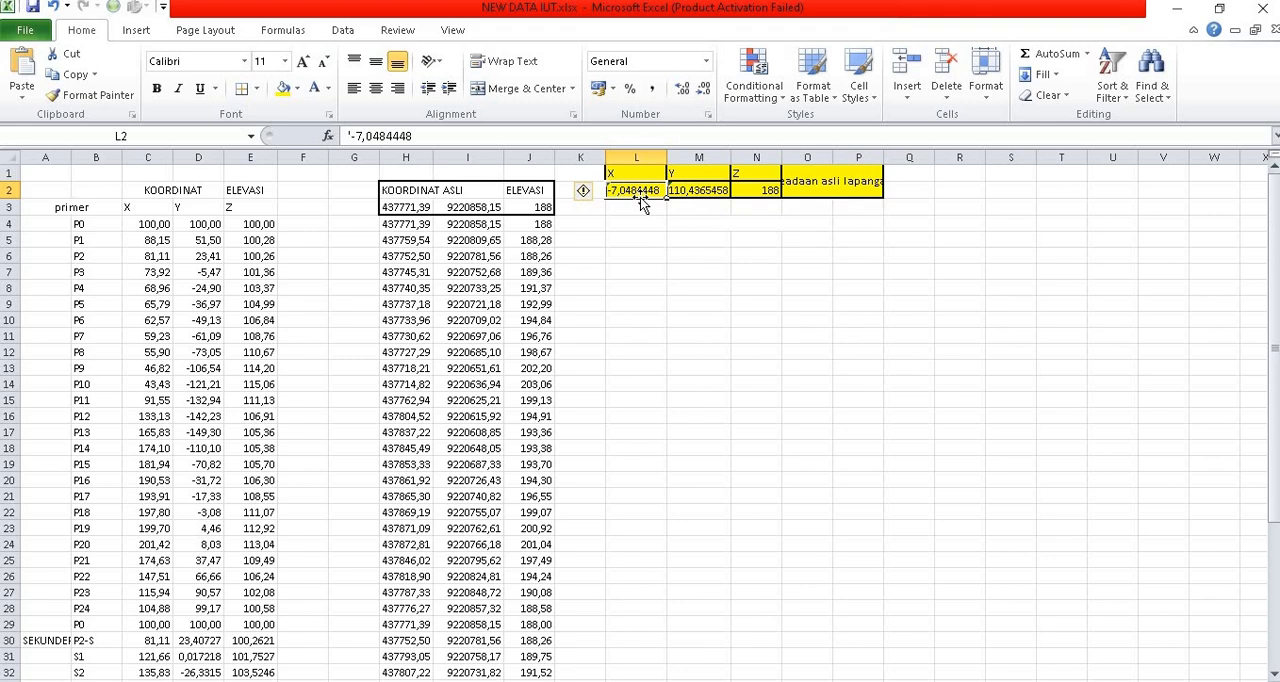
click(690, 199)
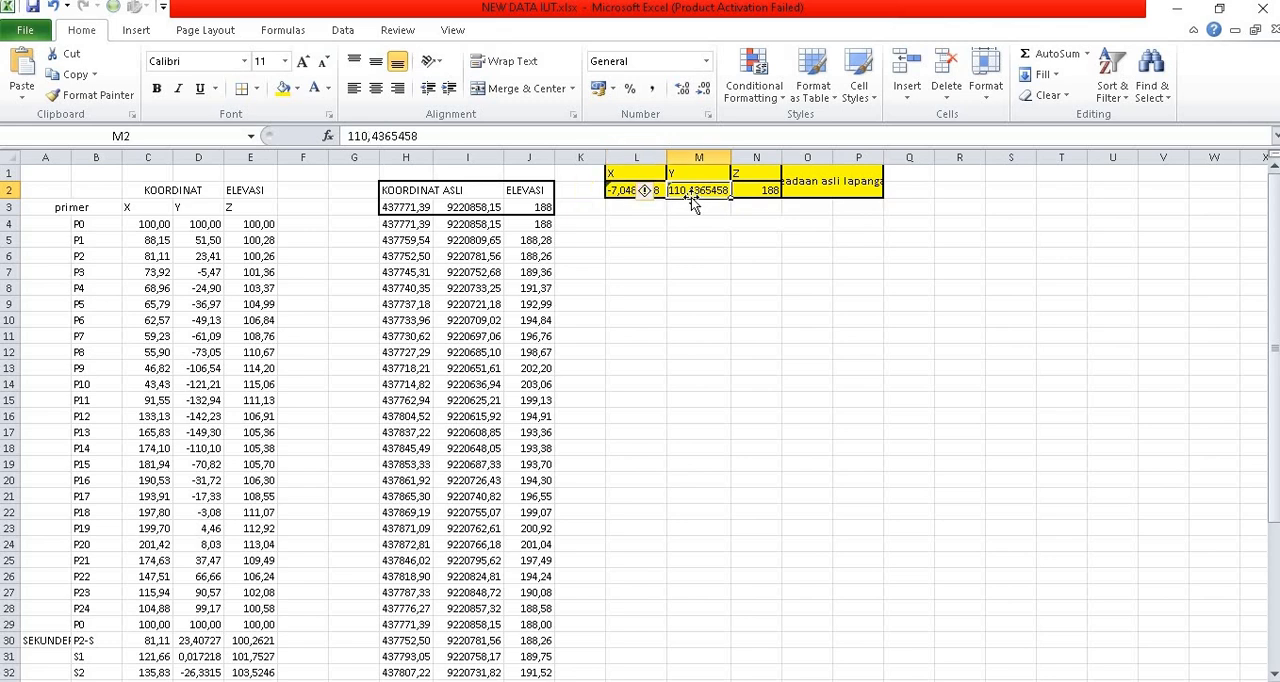
click(749, 190)
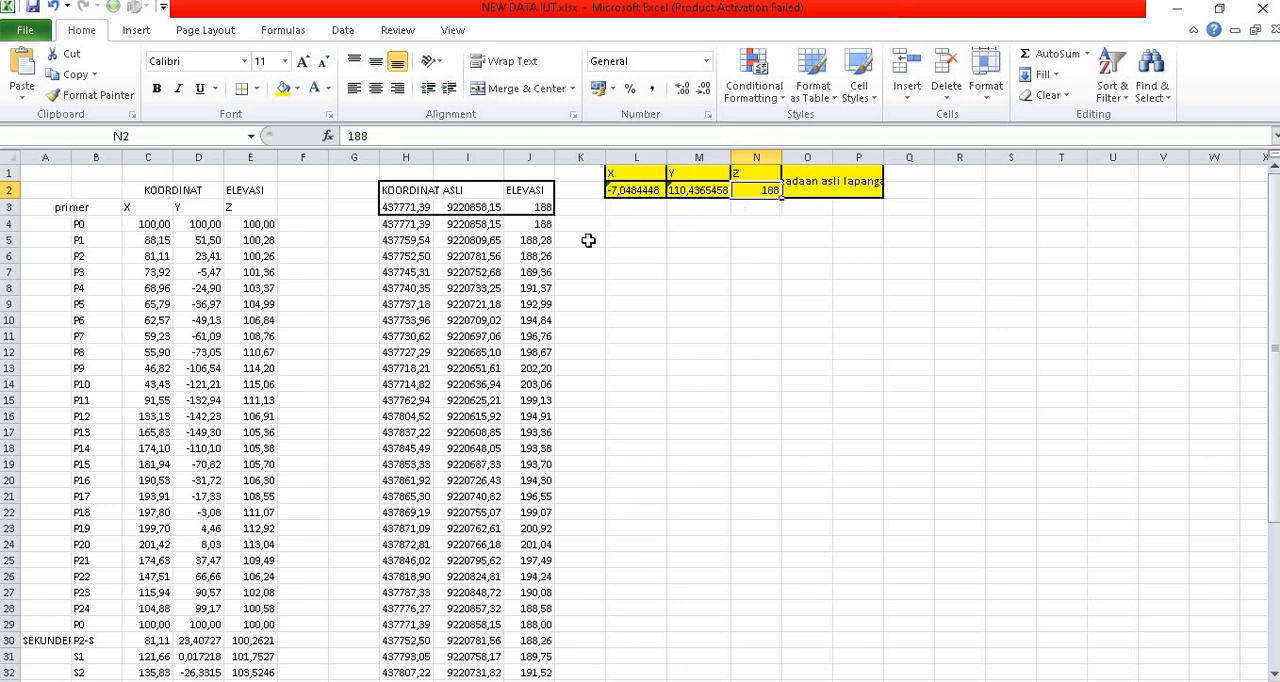
click(610, 320)
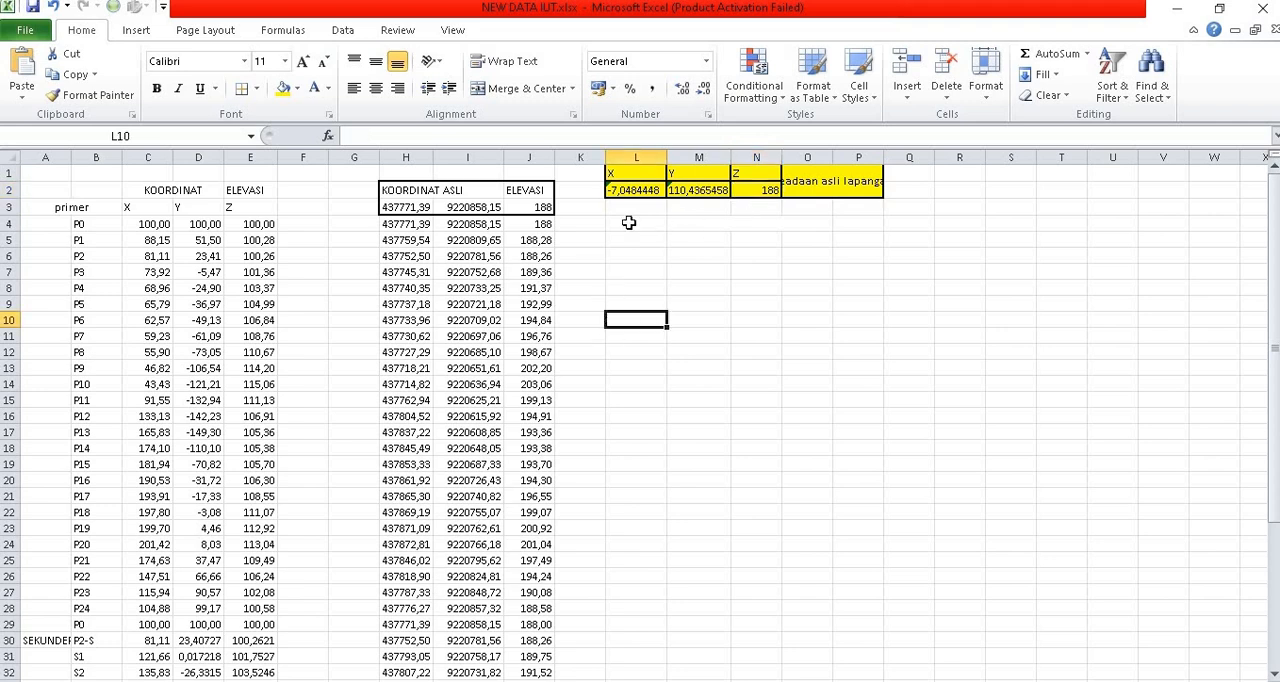
click(628, 191)
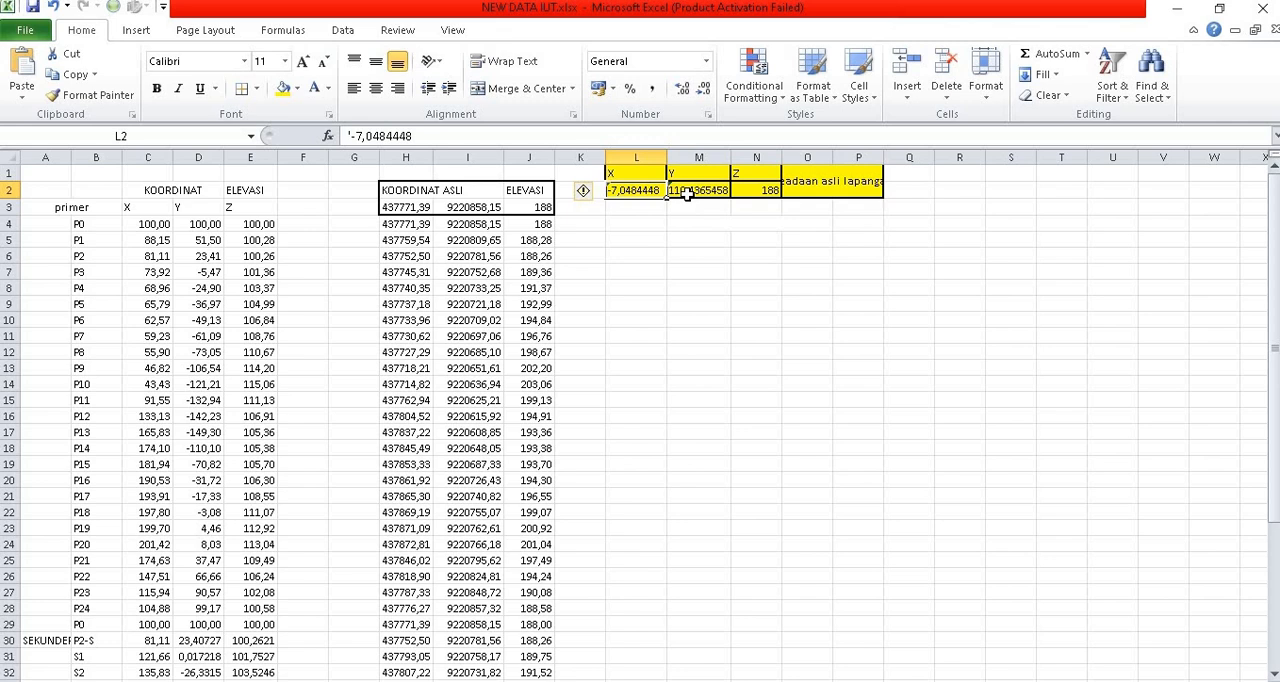
click(686, 192)
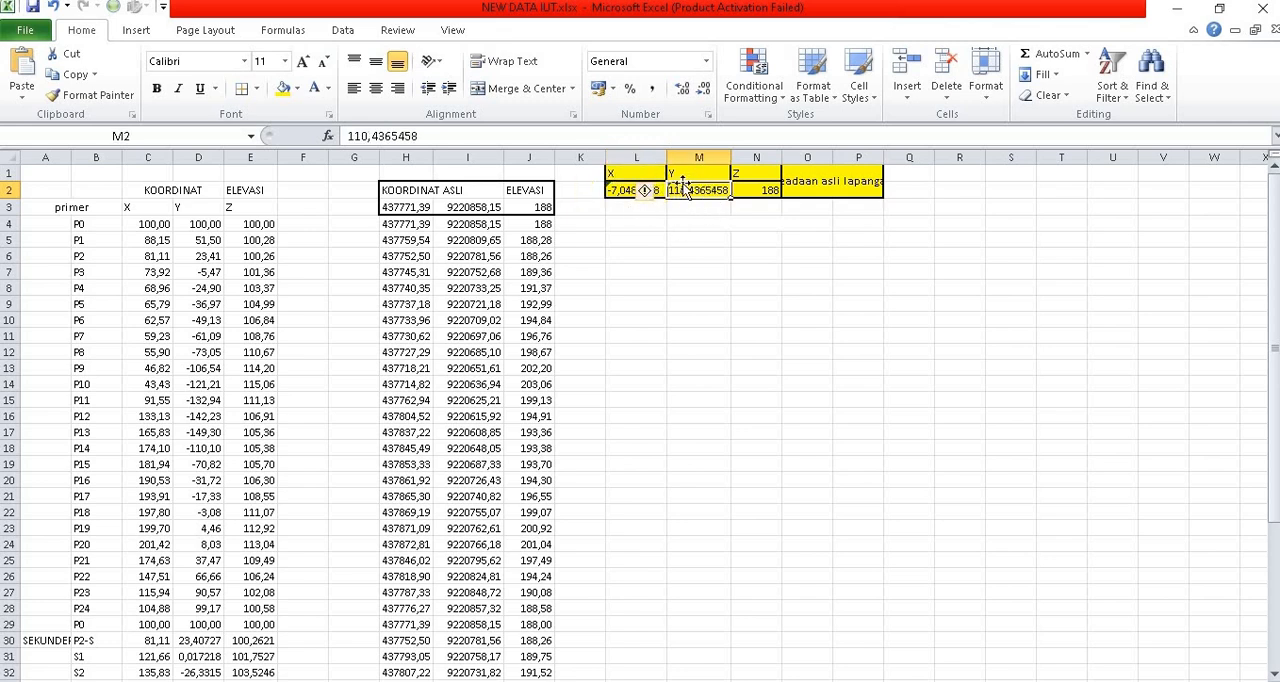
Step: Examine the KOORDINAT ASLI reference values and elevation in cells H3, I3 and J3
click(398, 204)
click(468, 207)
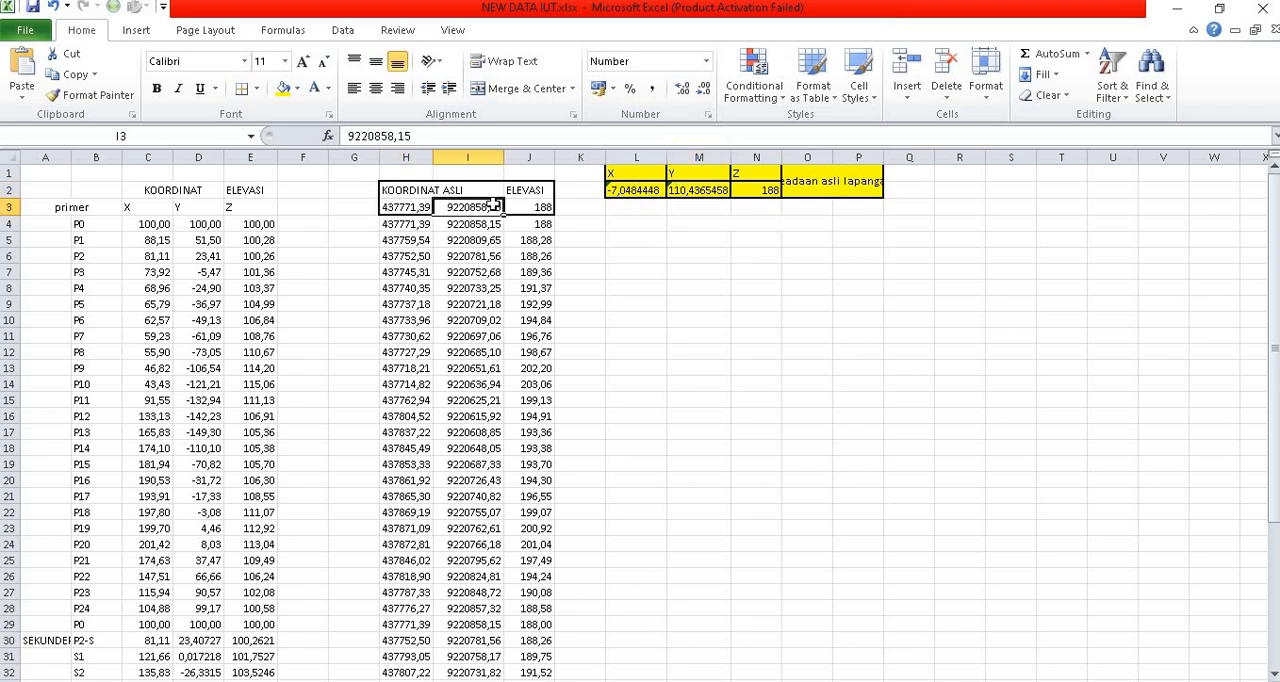
click(528, 203)
click(423, 204)
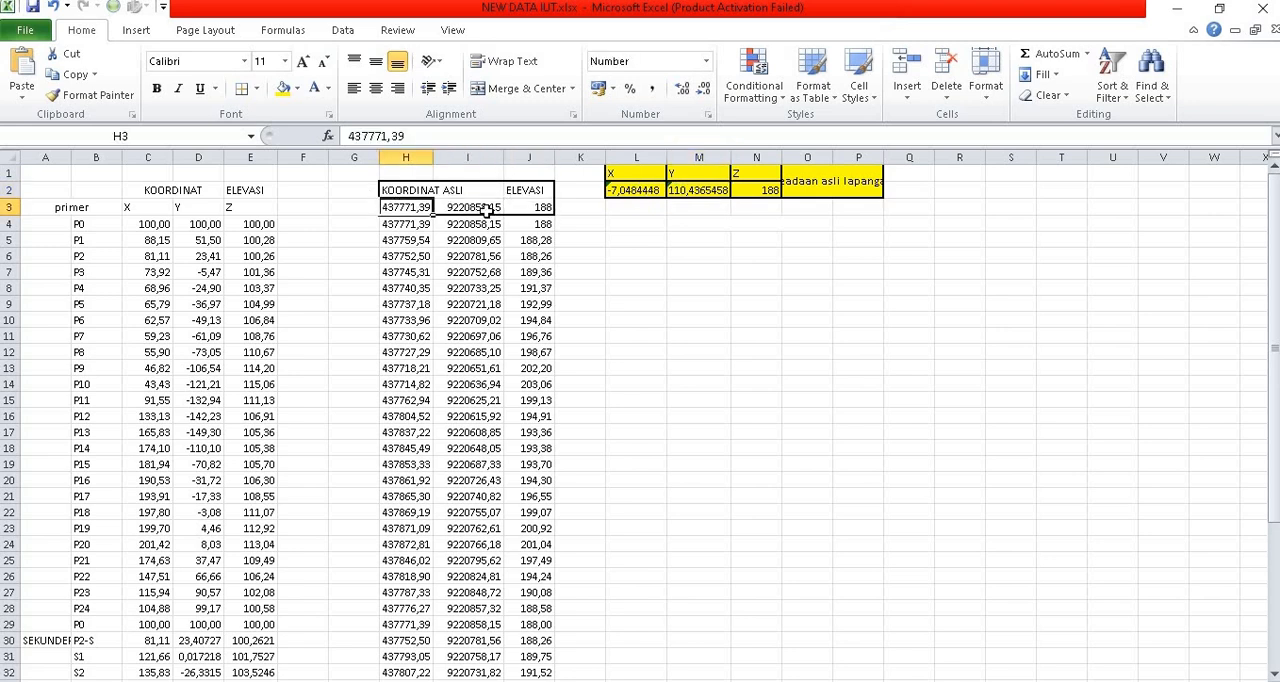
click(483, 208)
click(522, 209)
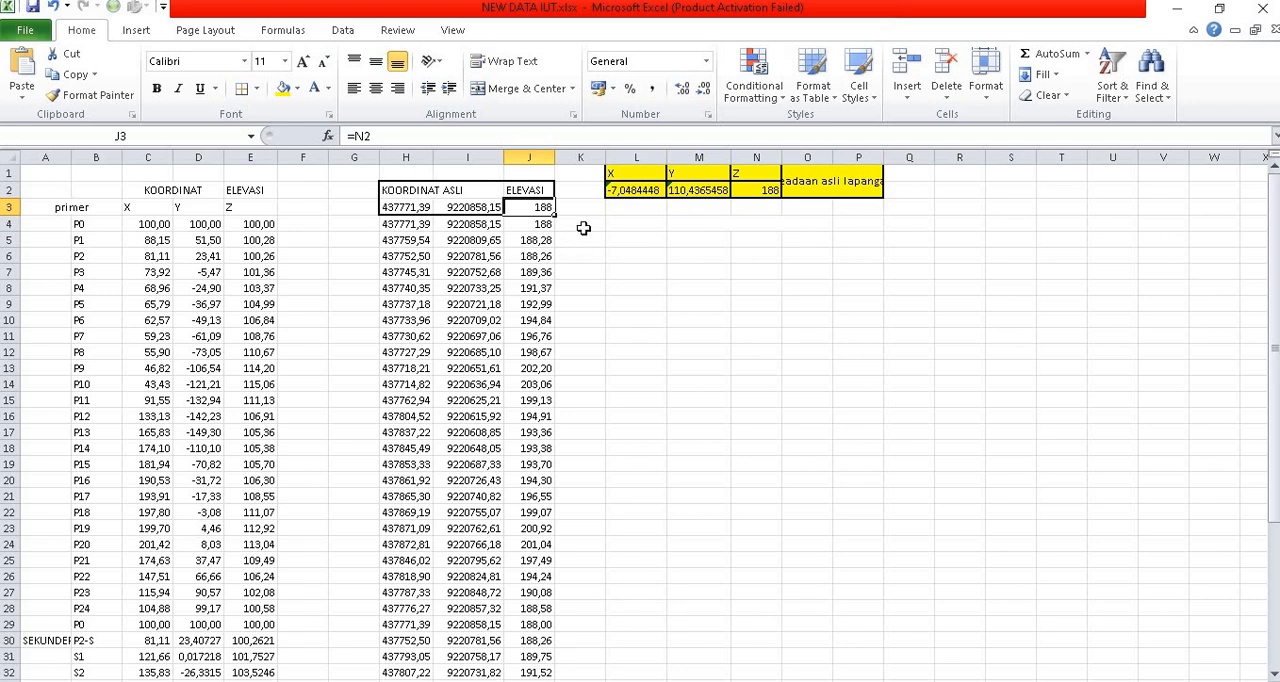
Step: Relate point P0 in B4 to the field latitude and longitude held in L2 and M2
click(652, 191)
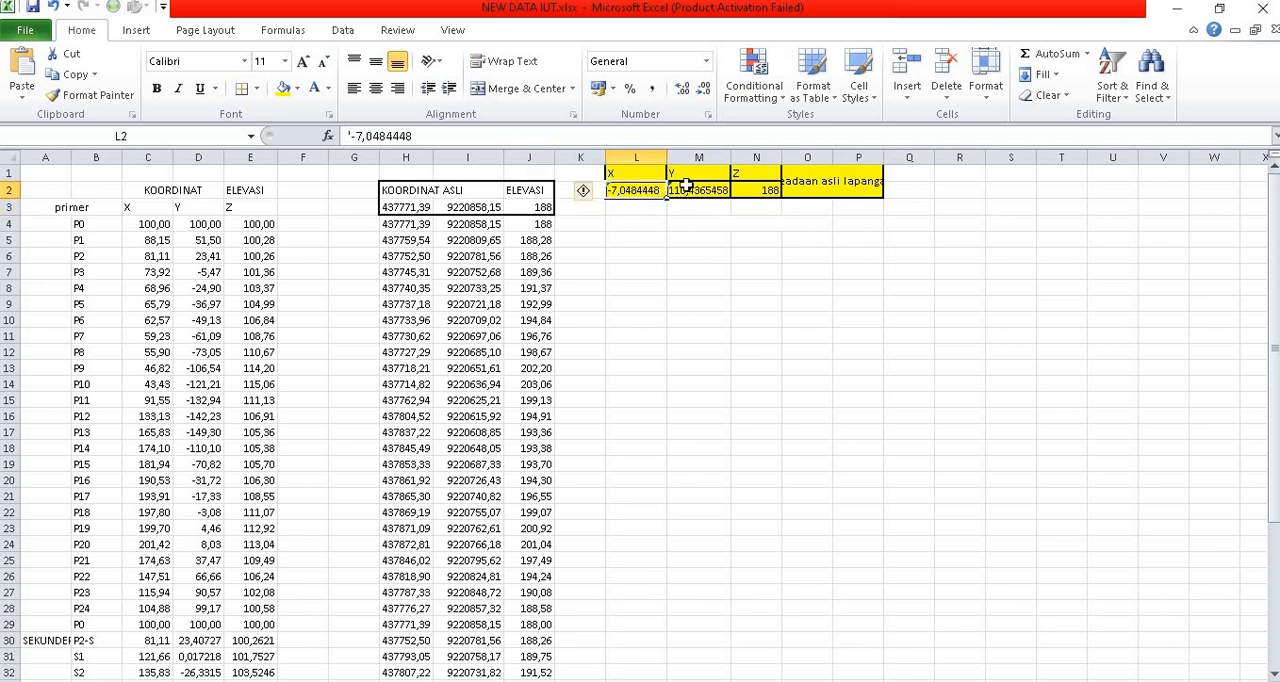
click(686, 187)
key(Left)
key(Right)
click(90, 226)
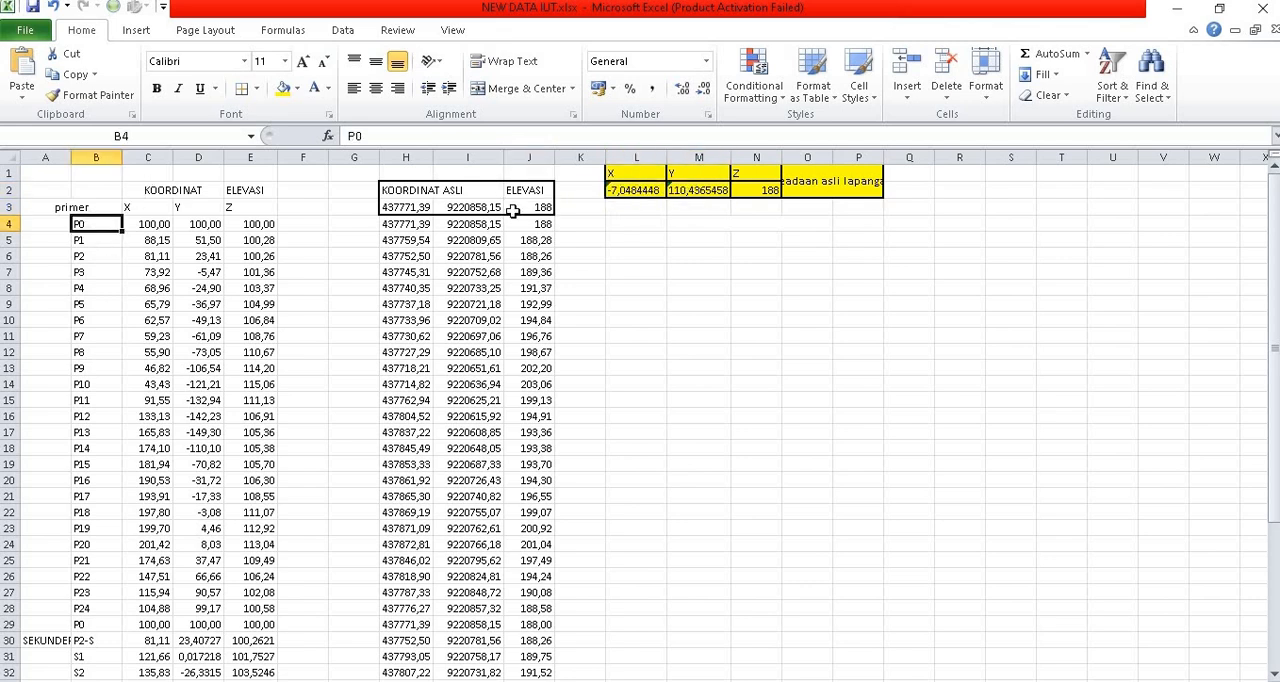
click(630, 190)
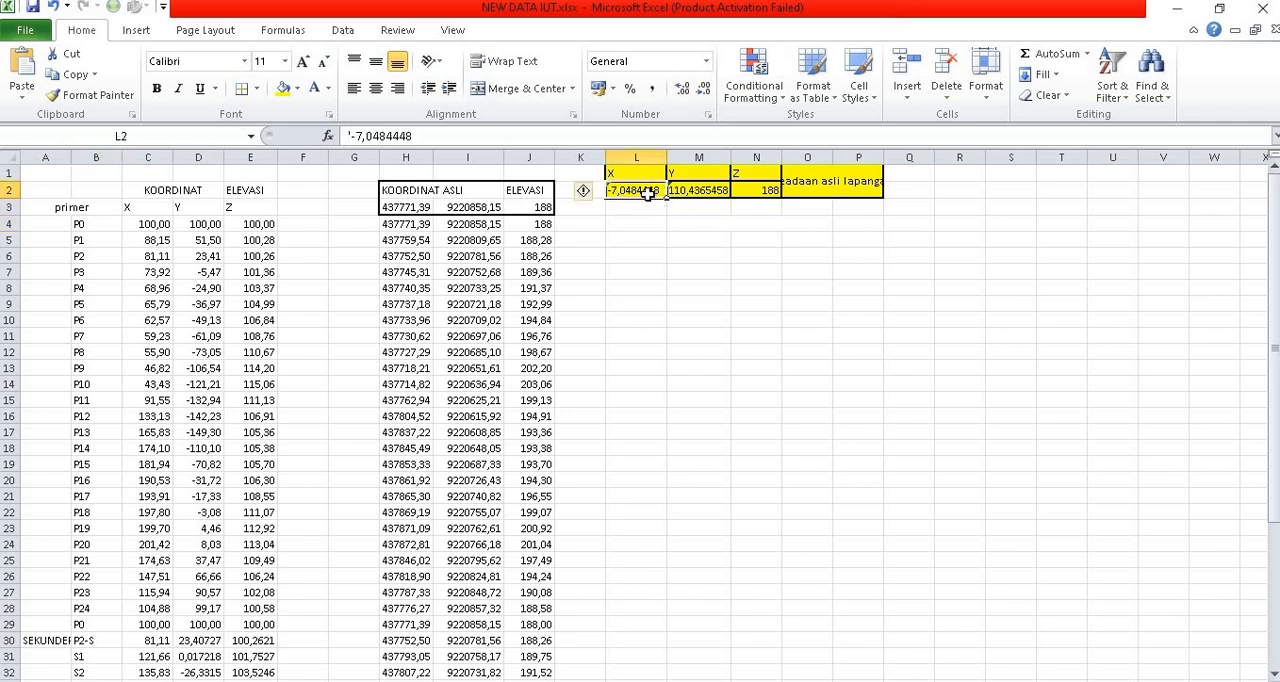
click(712, 191)
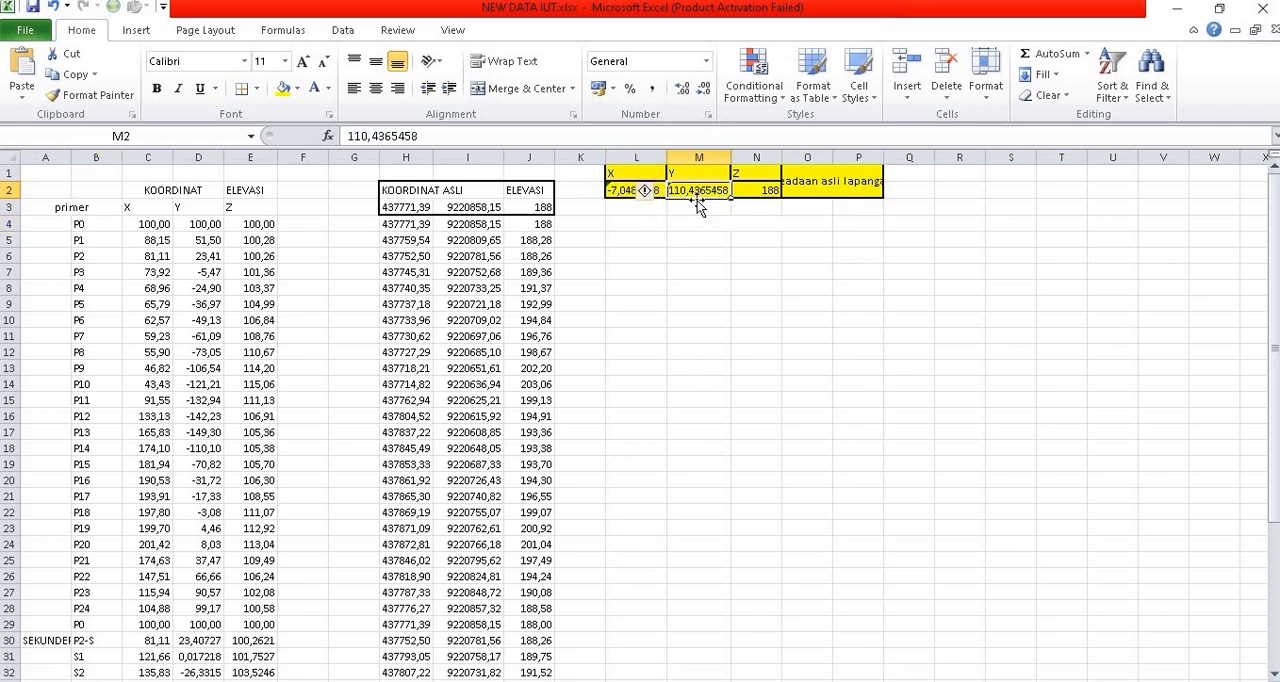
Step: Switch to Google Earth Pro and position a new placemark over the existing one at the road junction
click(540, 680)
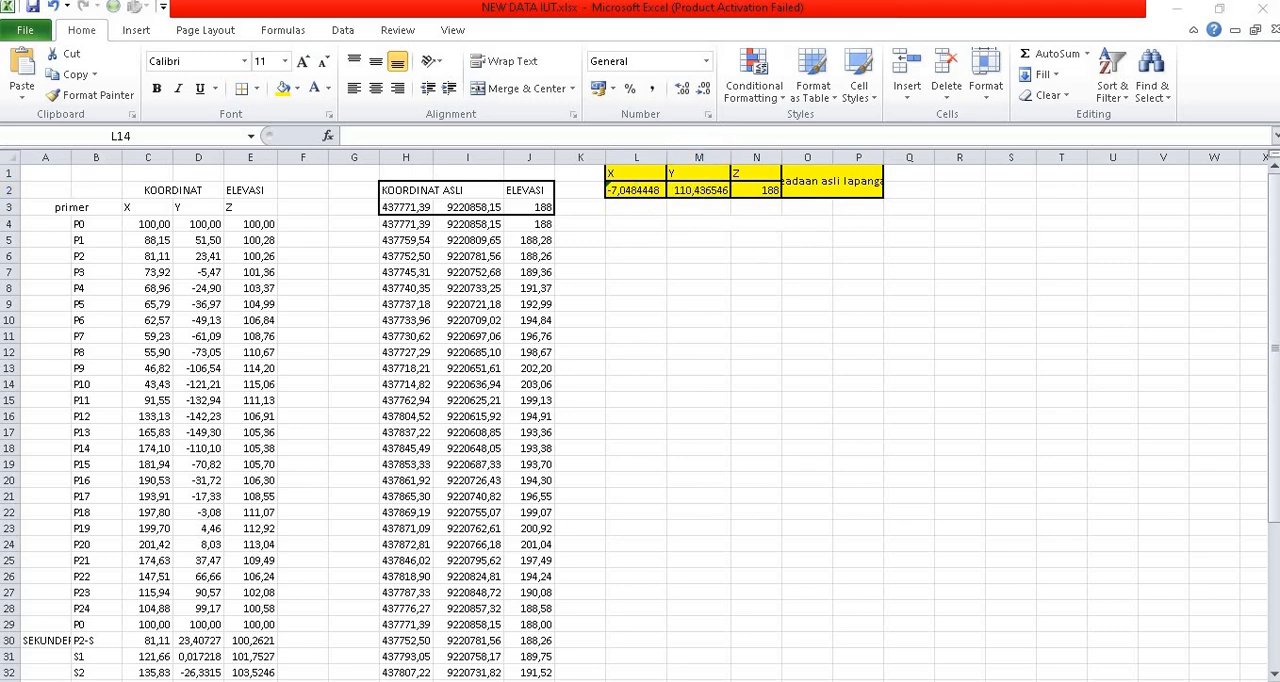
click(492, 680)
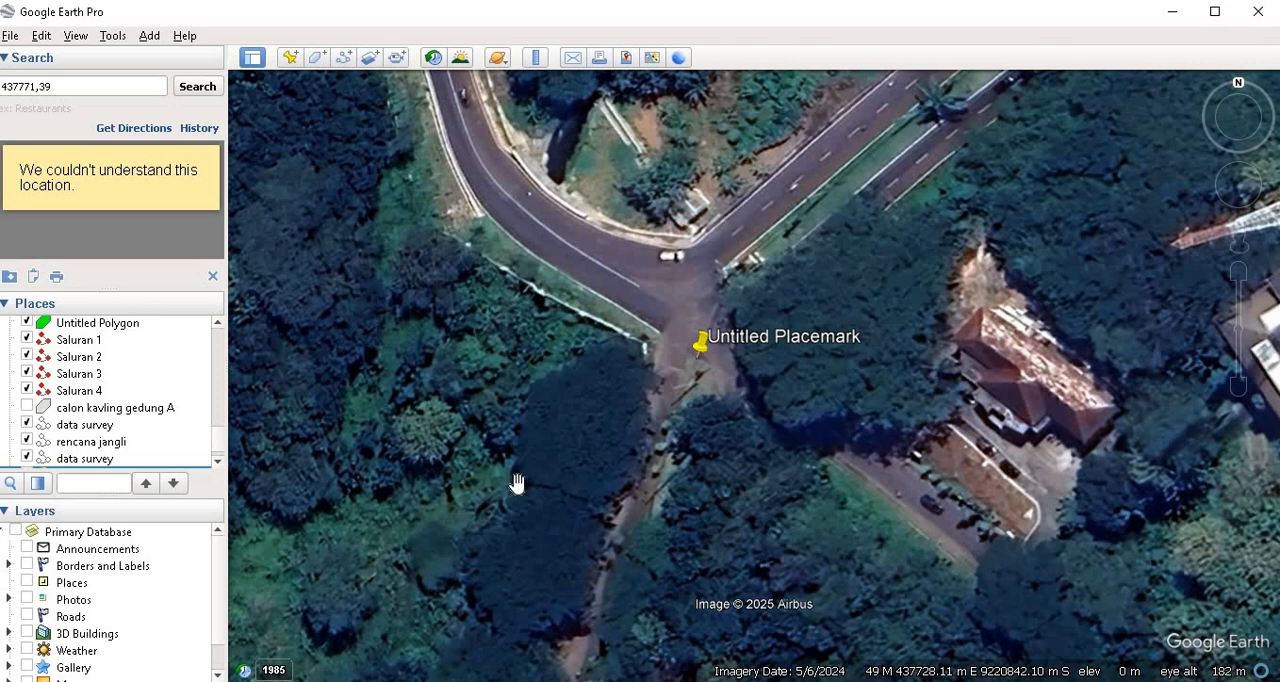
click(703, 347)
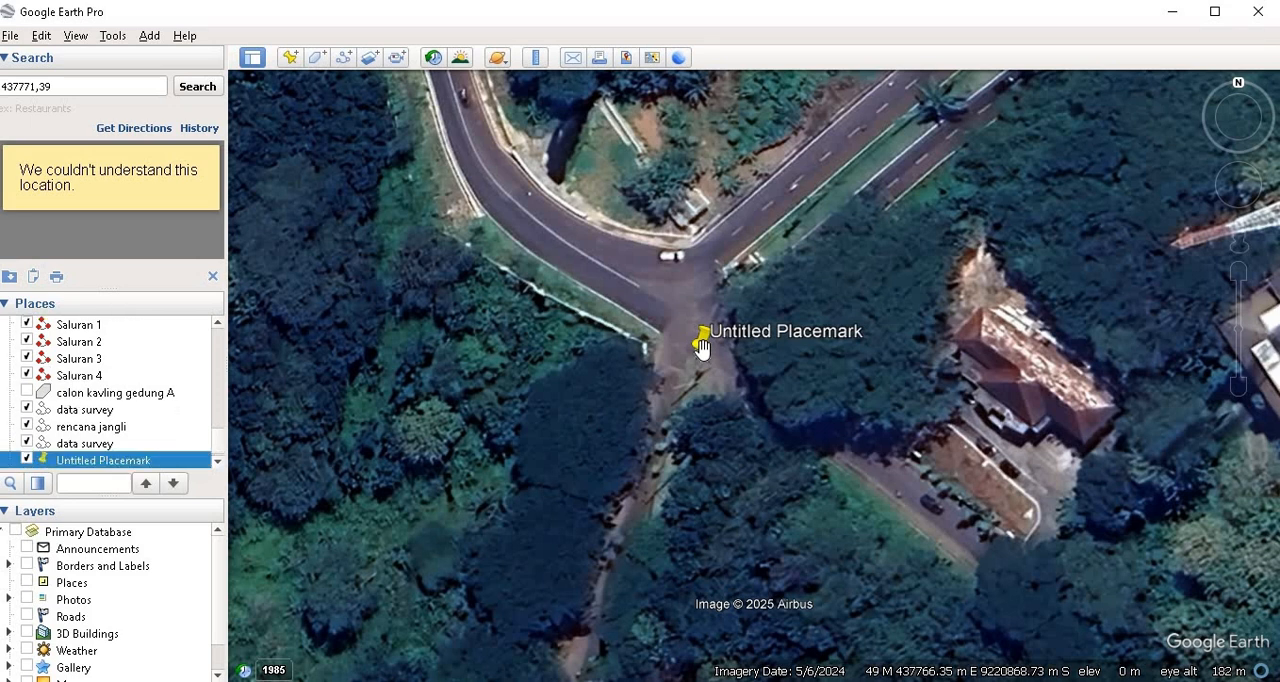
click(289, 57)
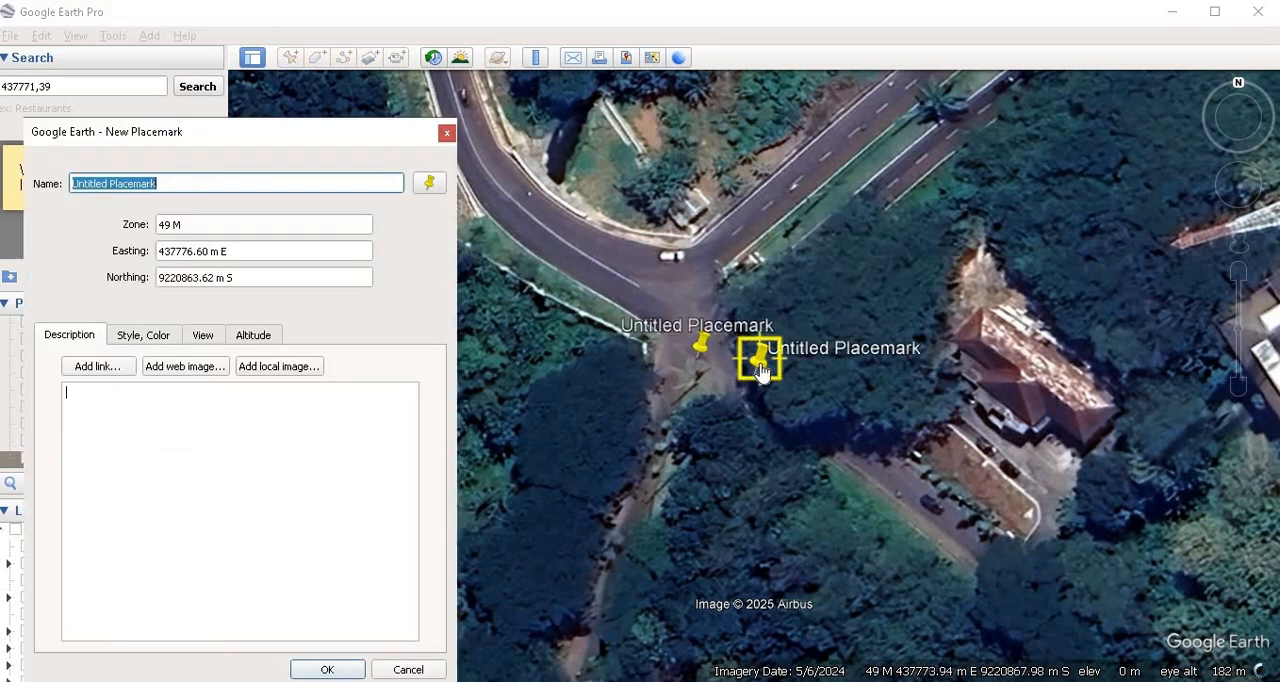
drag(758, 370, 701, 369)
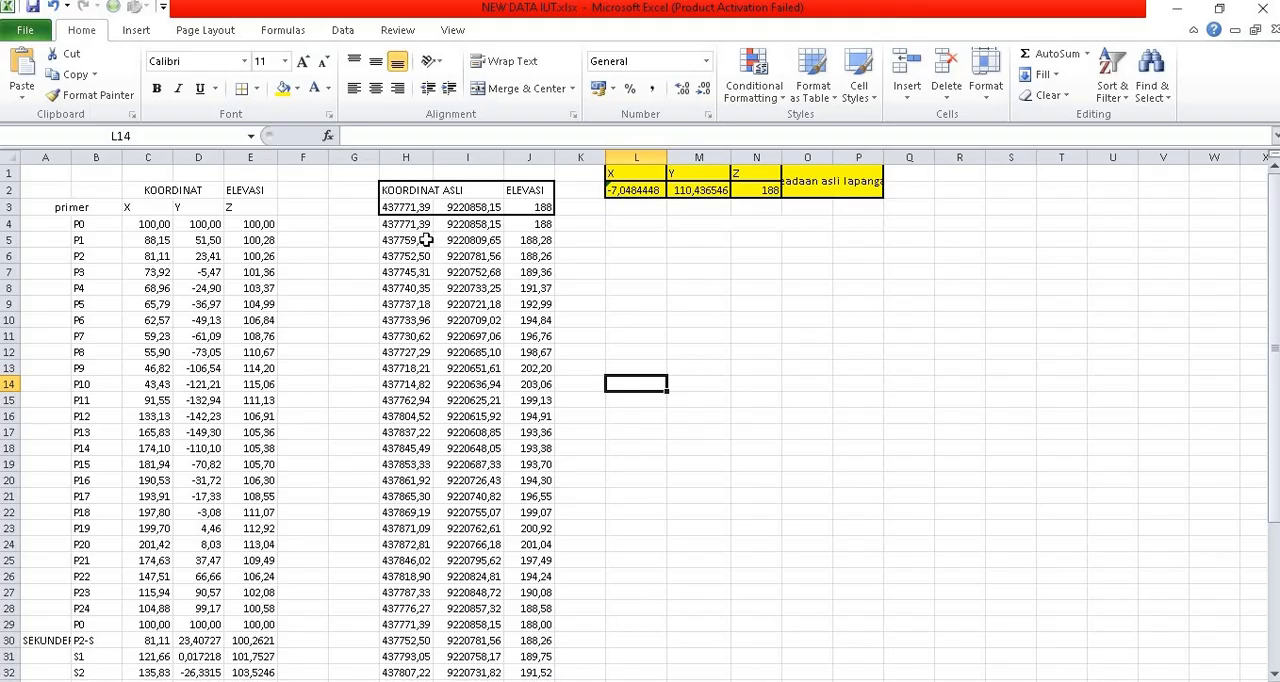
Step: Switch to Excel and compare P0's real-world coordinates in H4 and I4 with the open placemark in Google Earth Pro
click(415, 229)
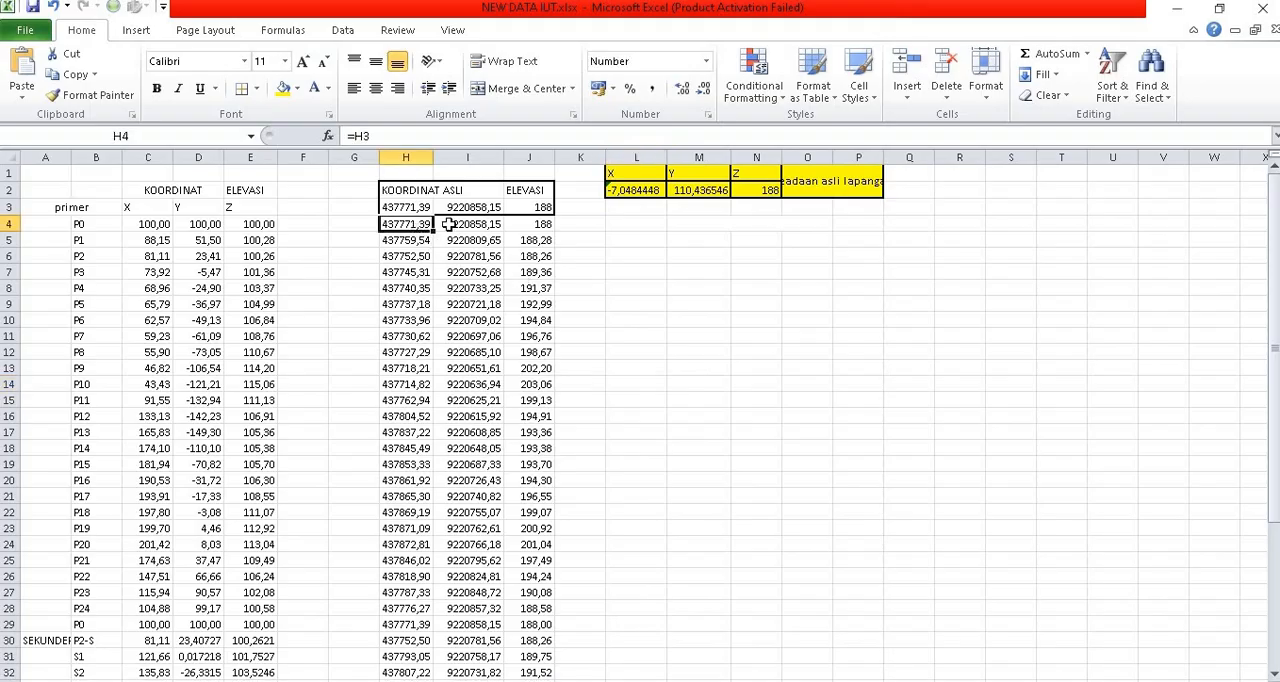
click(451, 226)
key(alt+Tab)
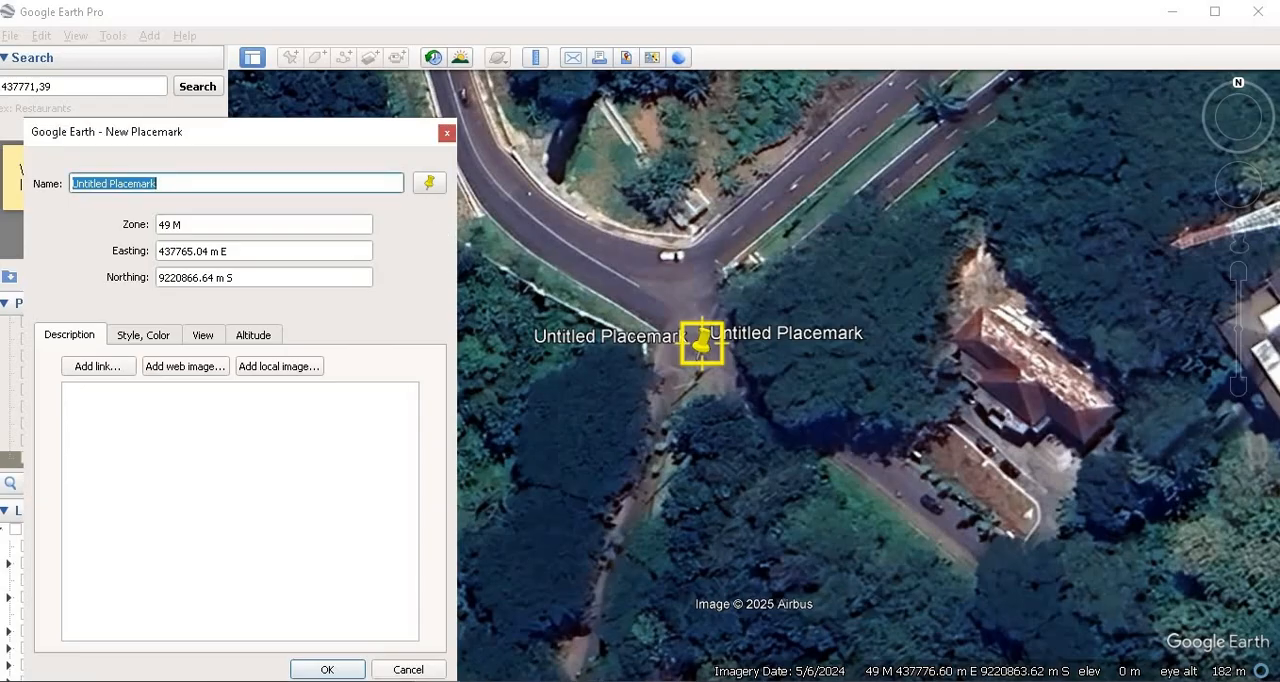
key(alt+Tab)
Step: Inspect the source references of P0's real-world X, Y and elevation in cells H4, I4 and J4
click(472, 288)
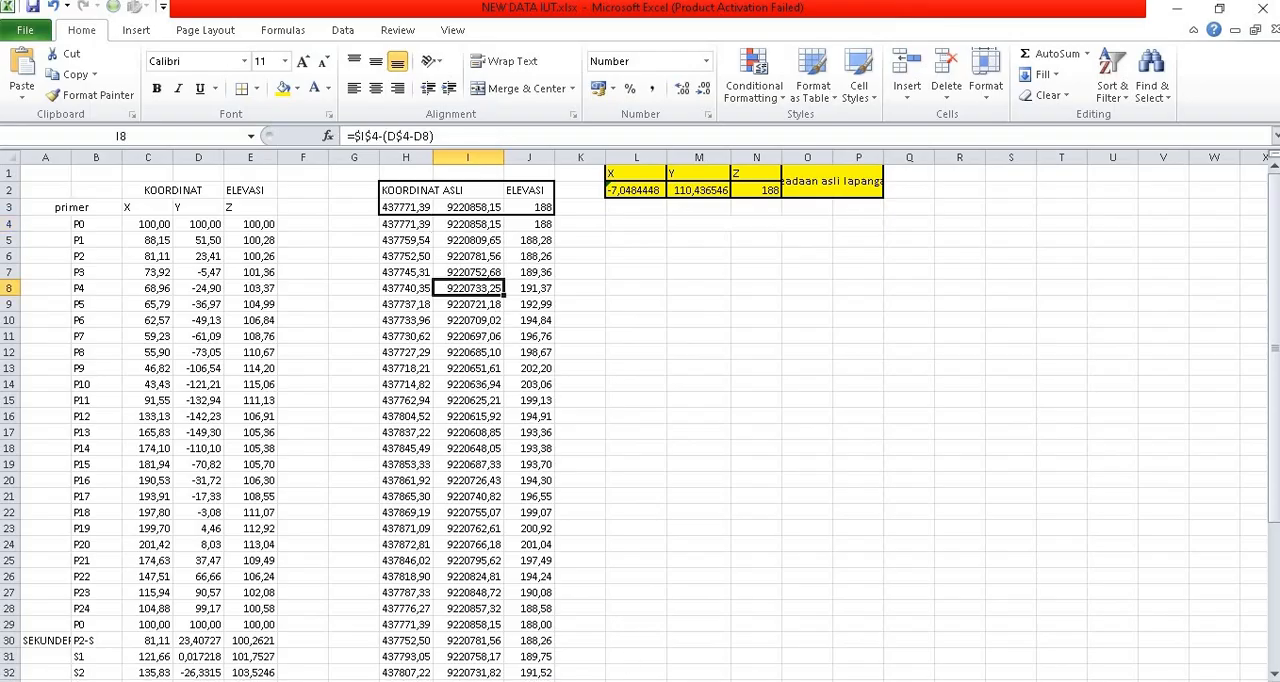
click(410, 226)
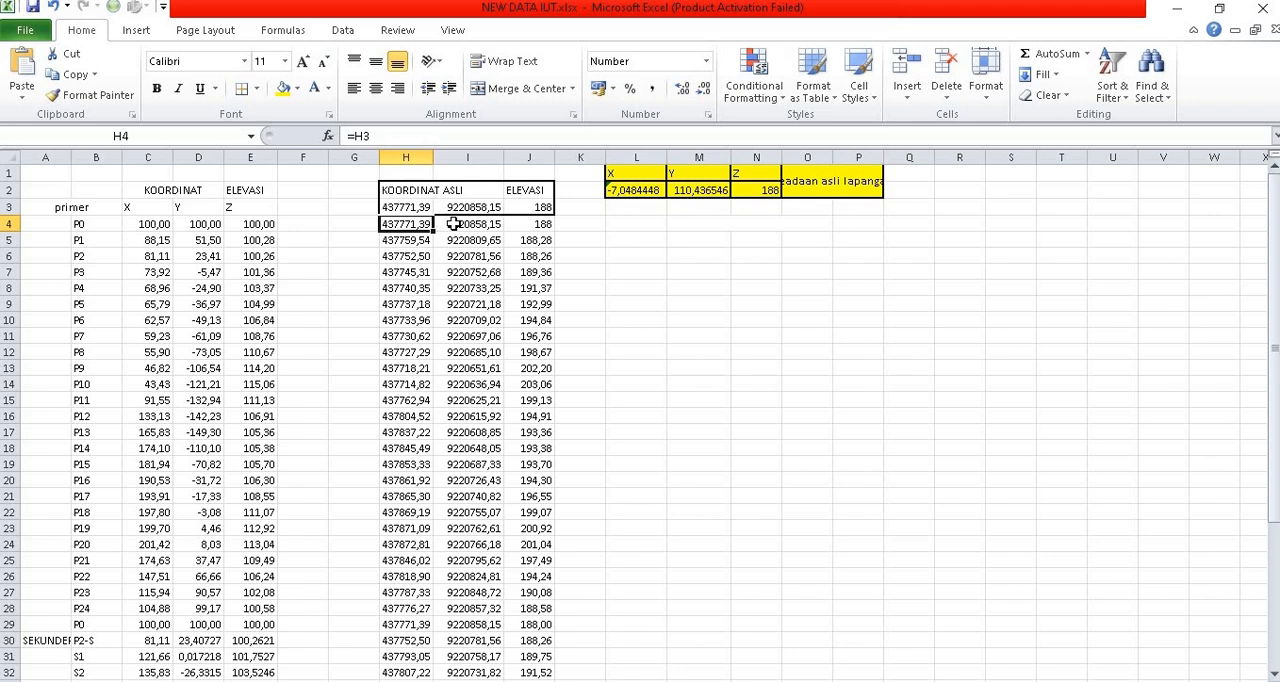
click(453, 224)
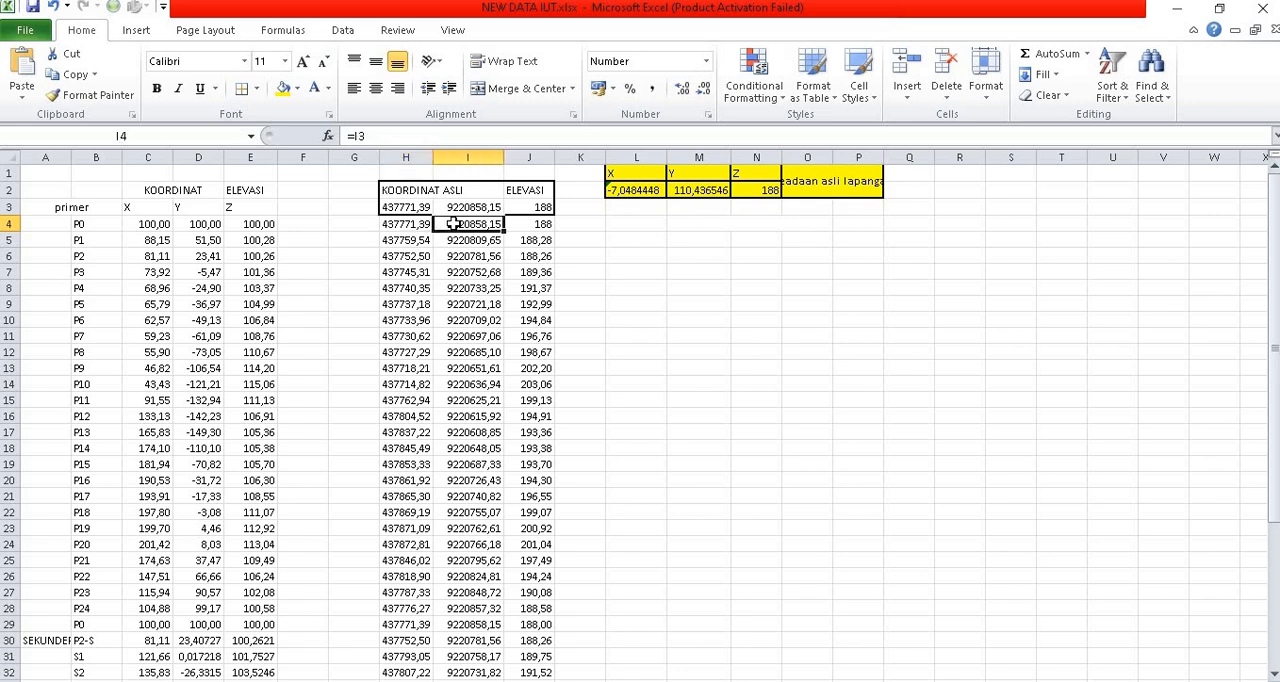
click(543, 226)
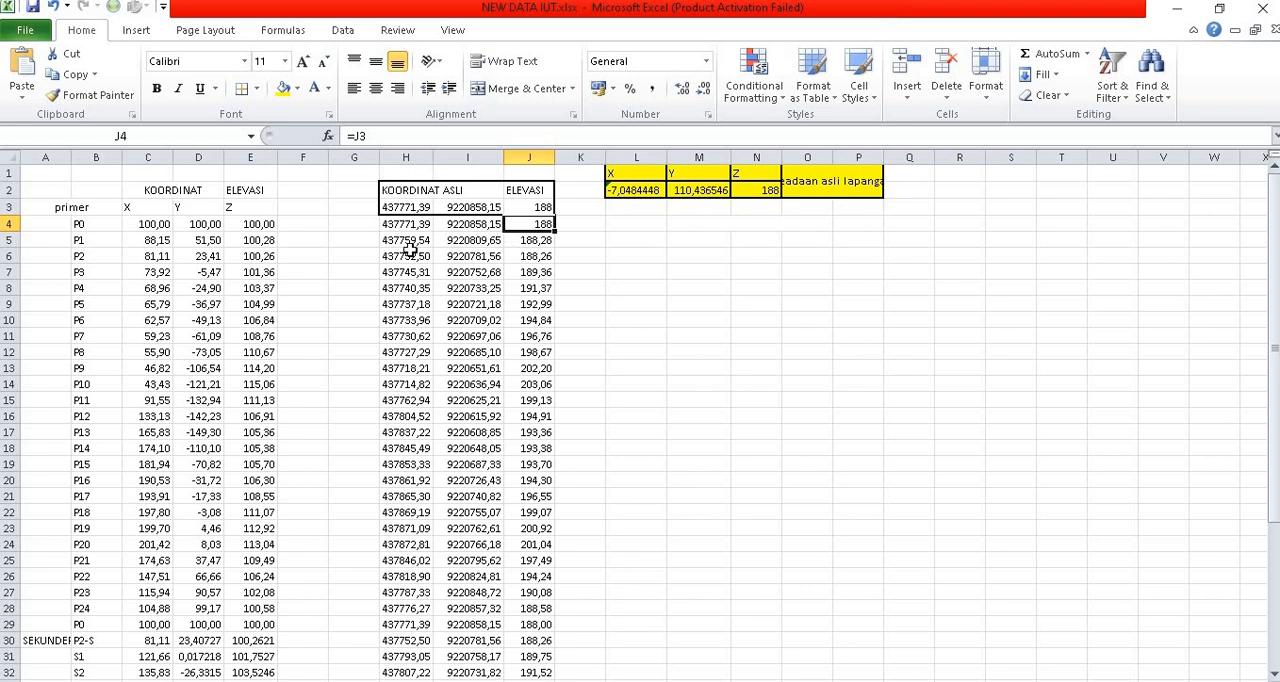
Step: Compare the real-world X formulas for points P1, P2 and P4 in column H
click(410, 243)
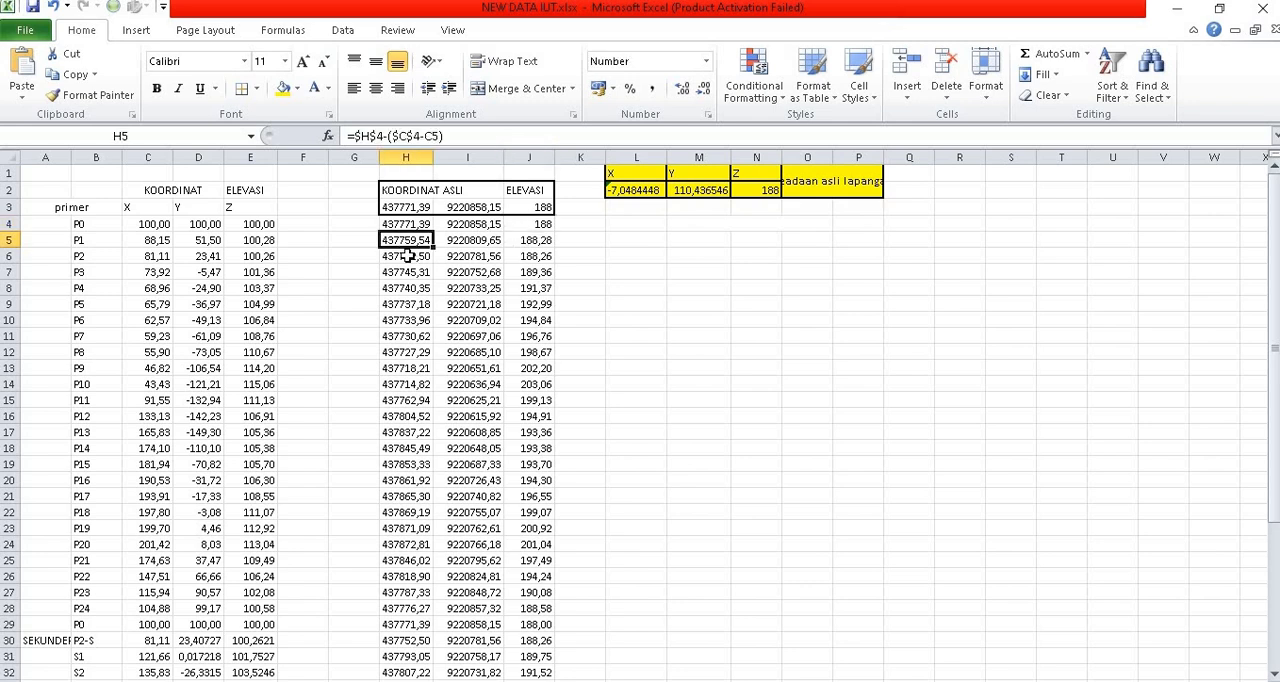
click(413, 255)
click(410, 290)
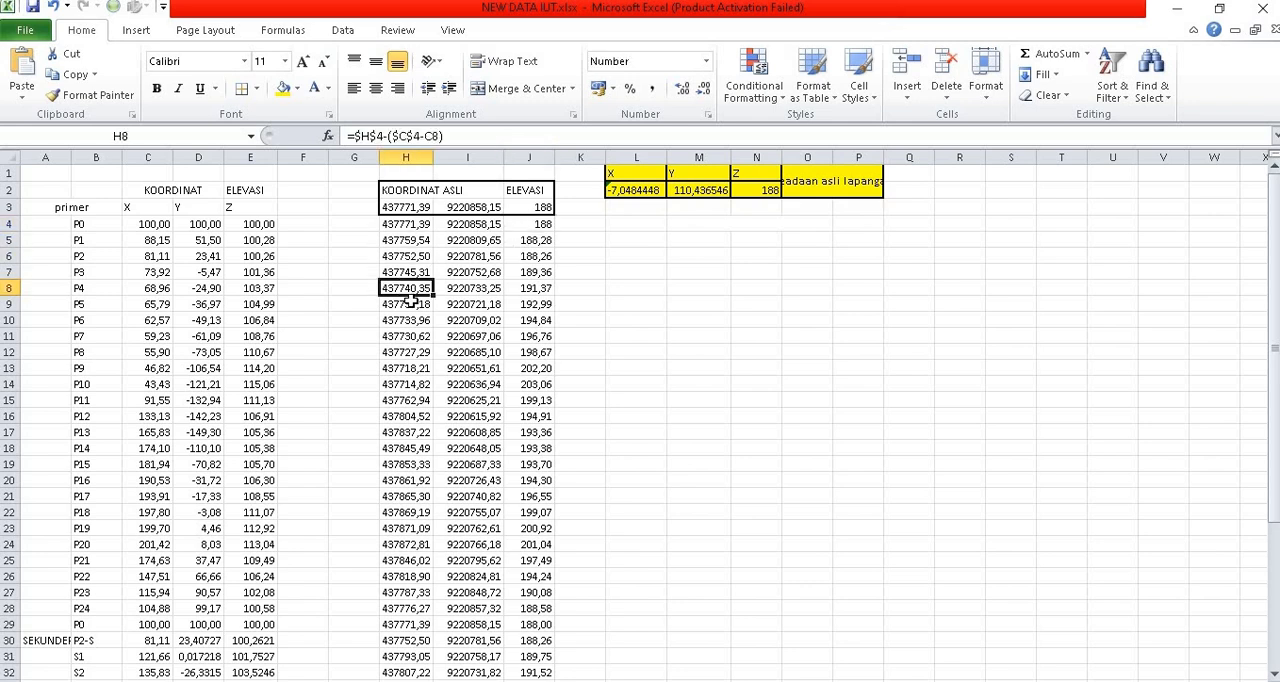
click(403, 244)
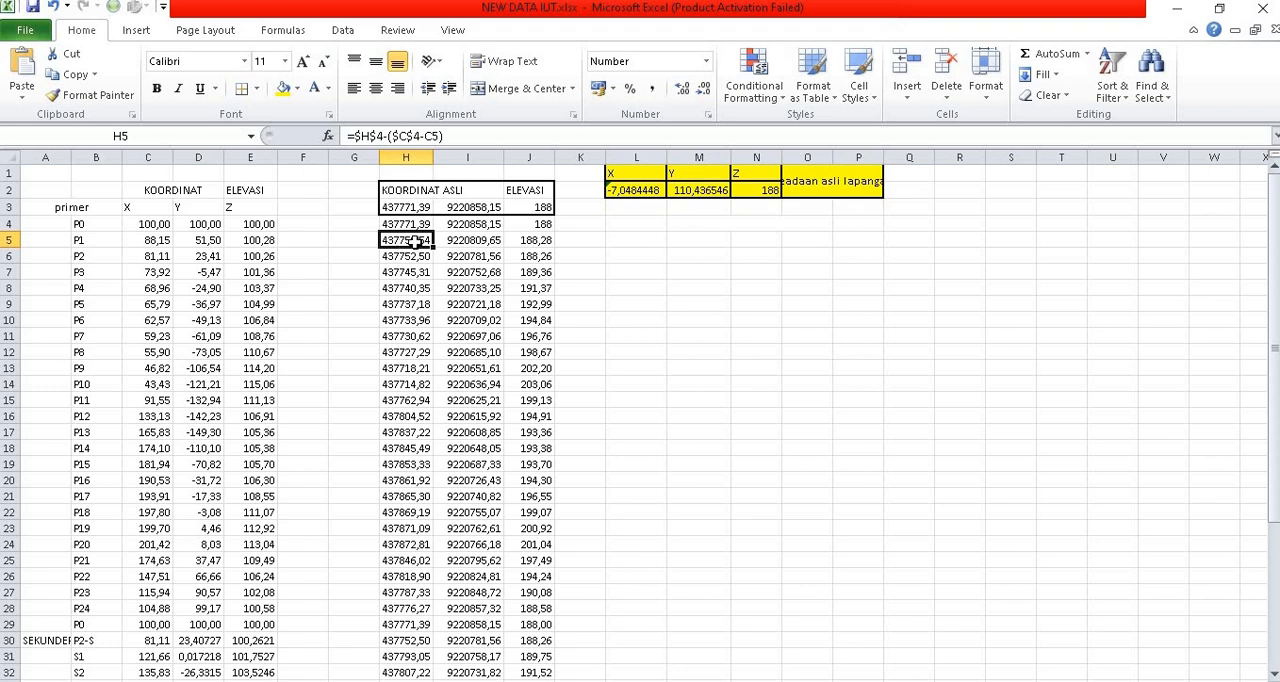
Step: Trace the cells referenced by P1's real-world X formula in H5, including P0's value in H4
double_click(416, 242)
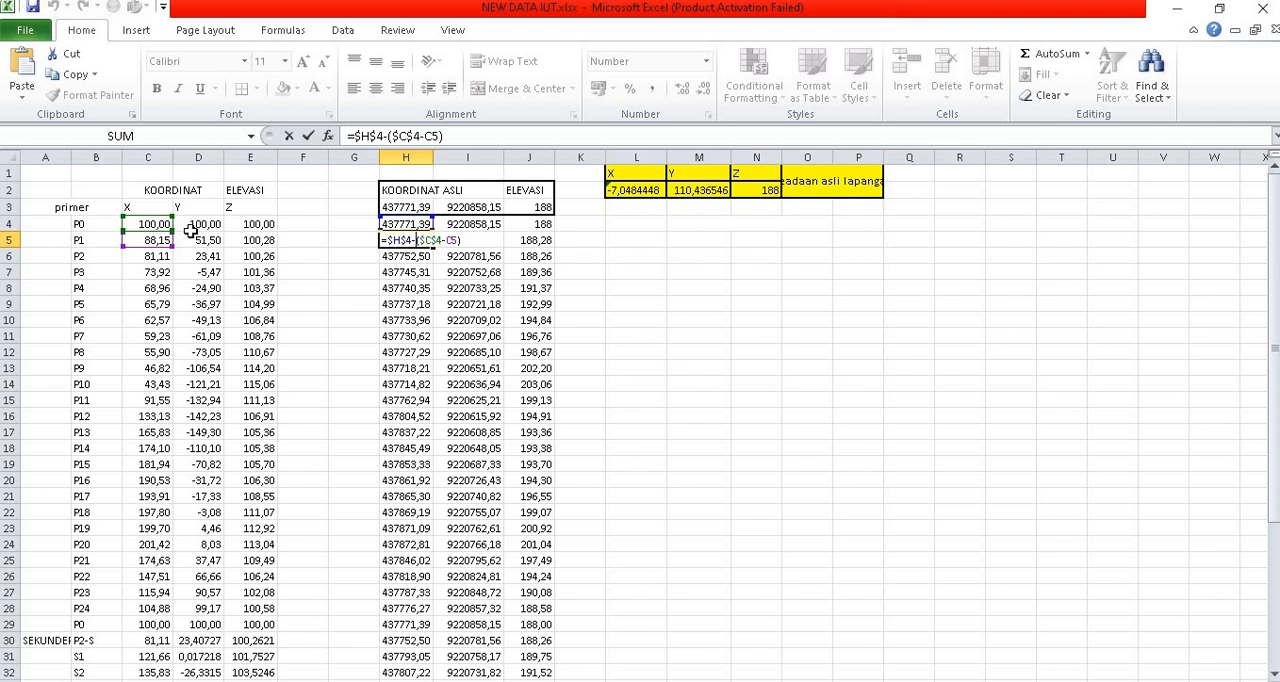
key(ctrl+Return)
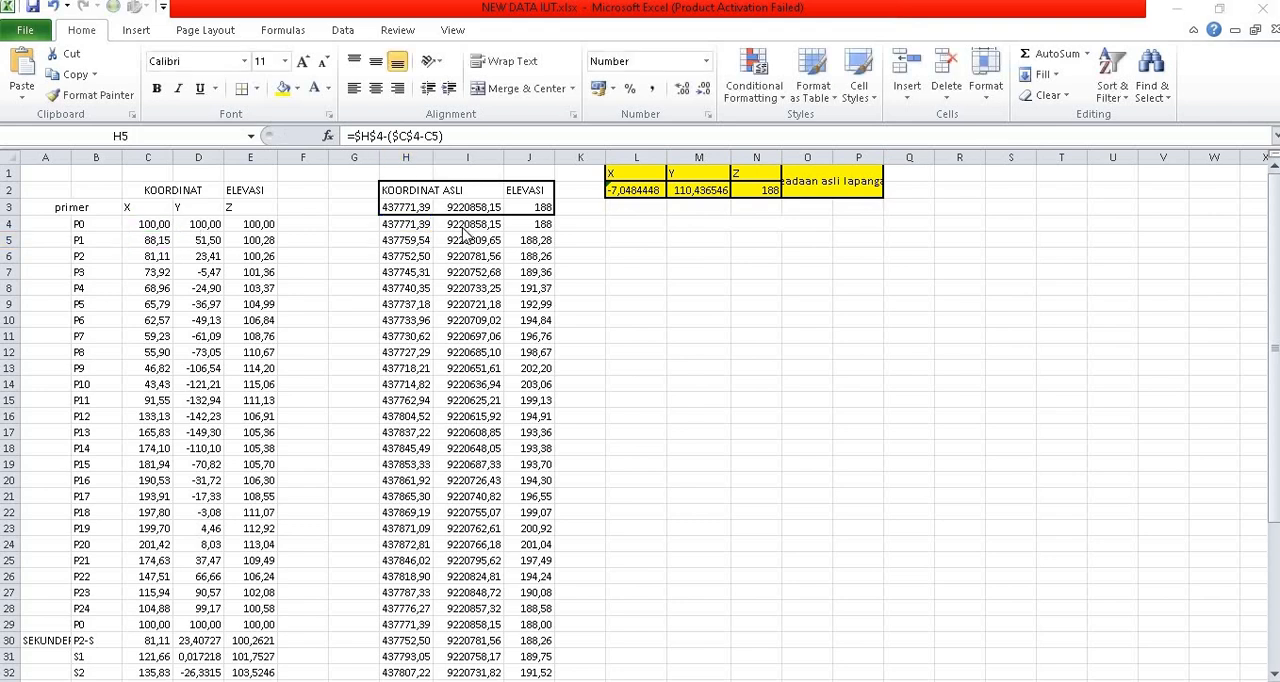
click(437, 233)
click(424, 224)
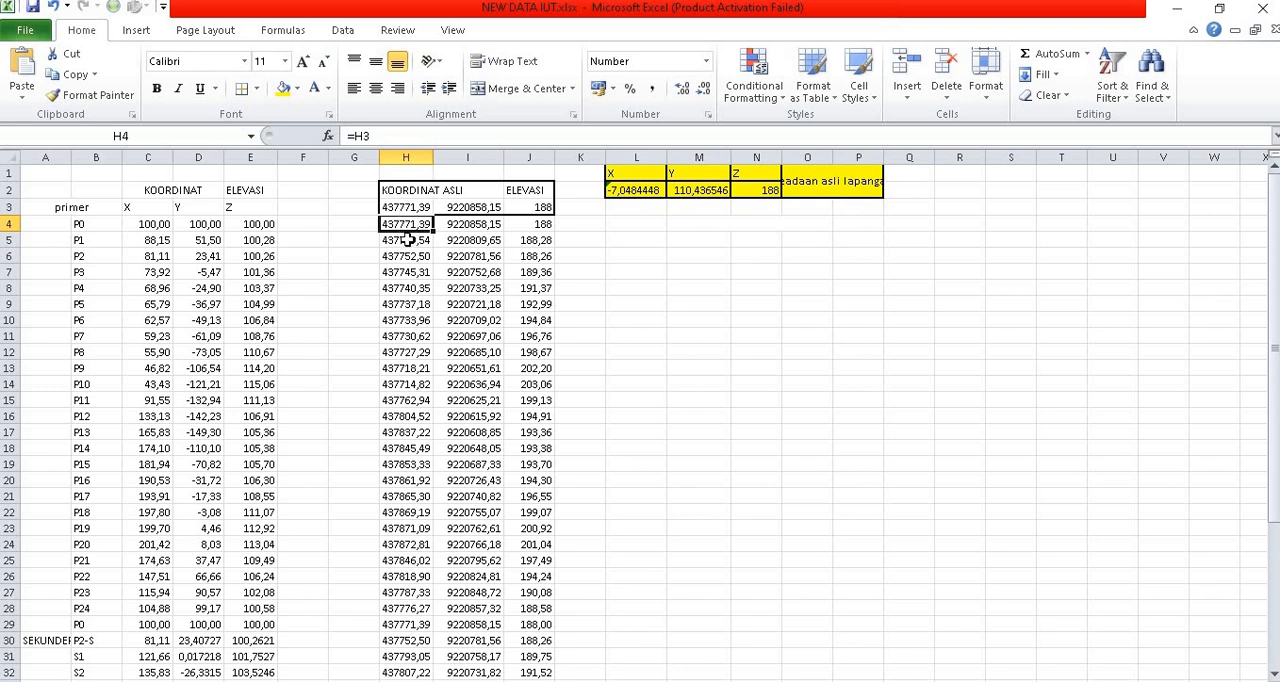
click(410, 240)
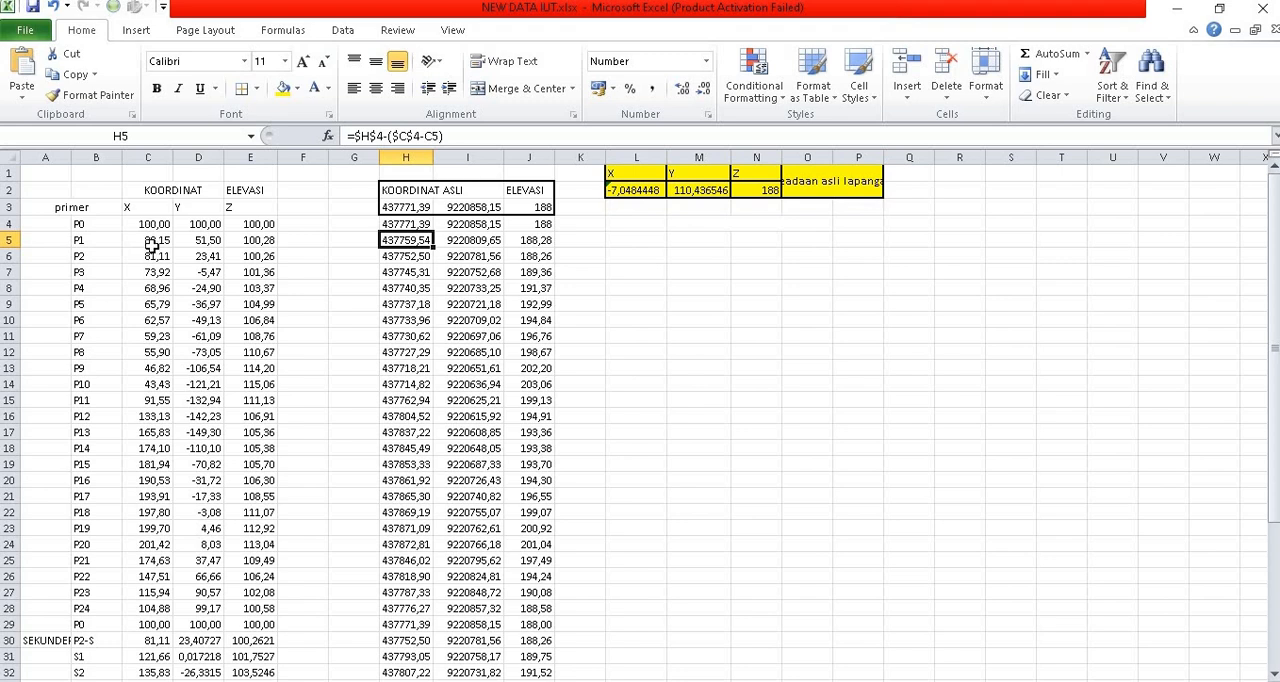
Step: Compare P0's real-world X and Y references in H4 and I4 with P1's X formula in H5
click(407, 223)
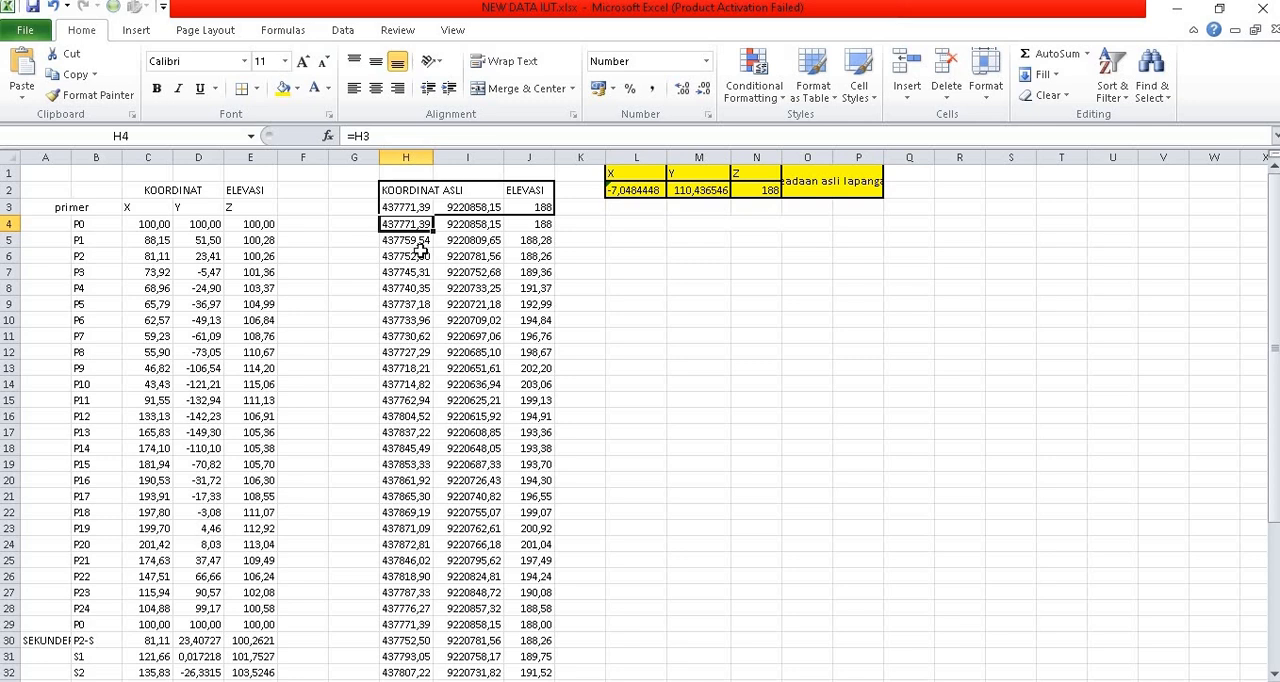
click(416, 242)
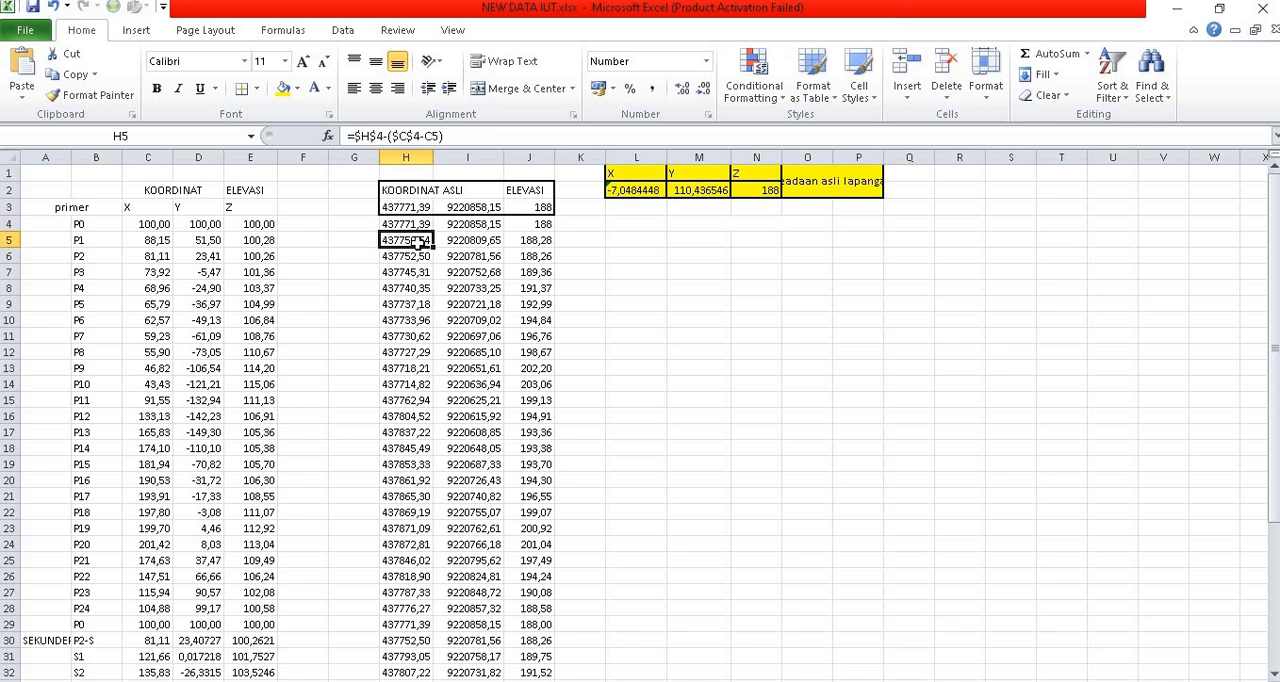
click(449, 227)
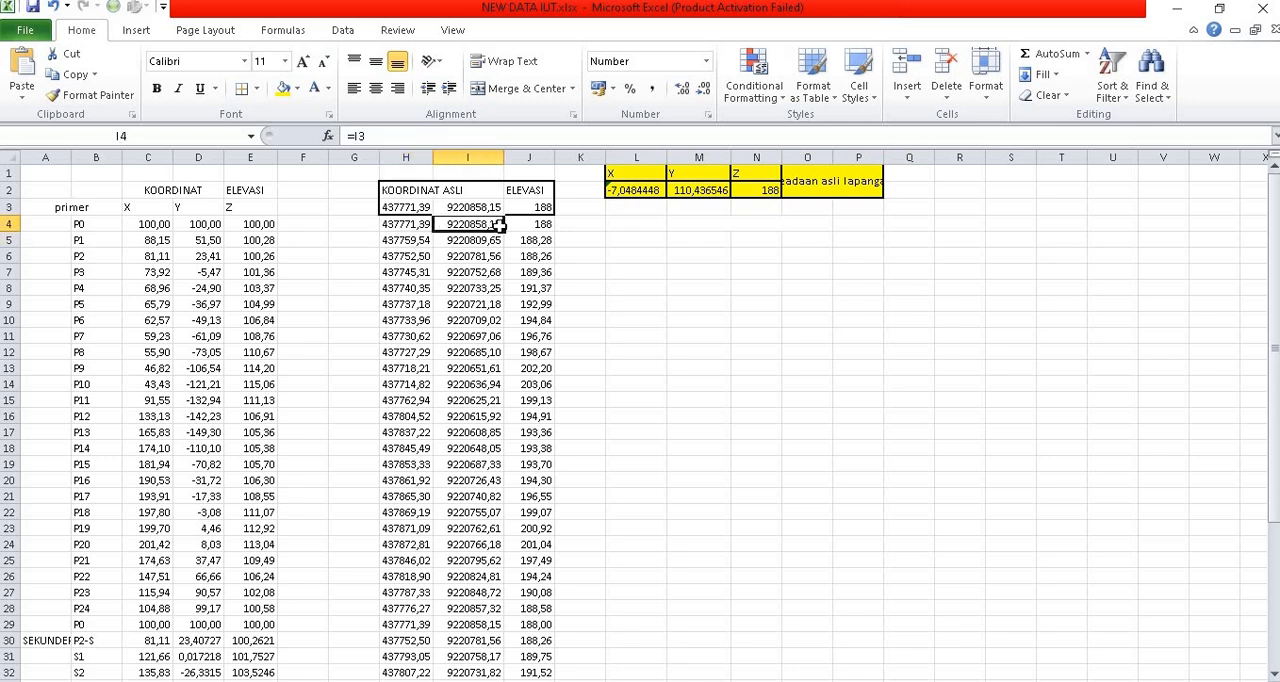
Step: Compare the local elevations of P0 and P1 in E4:E5 with their real-world elevation formulas in J4:J5, and review the remaining points down to P12-S
click(262, 227)
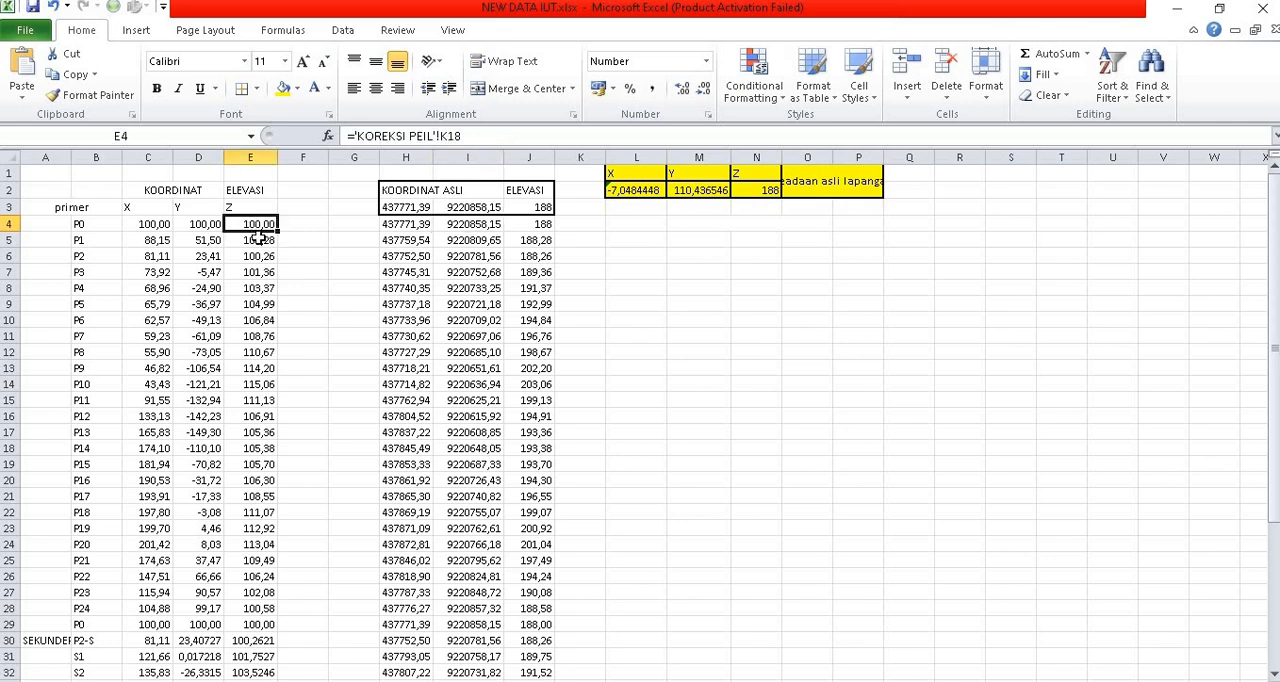
click(258, 242)
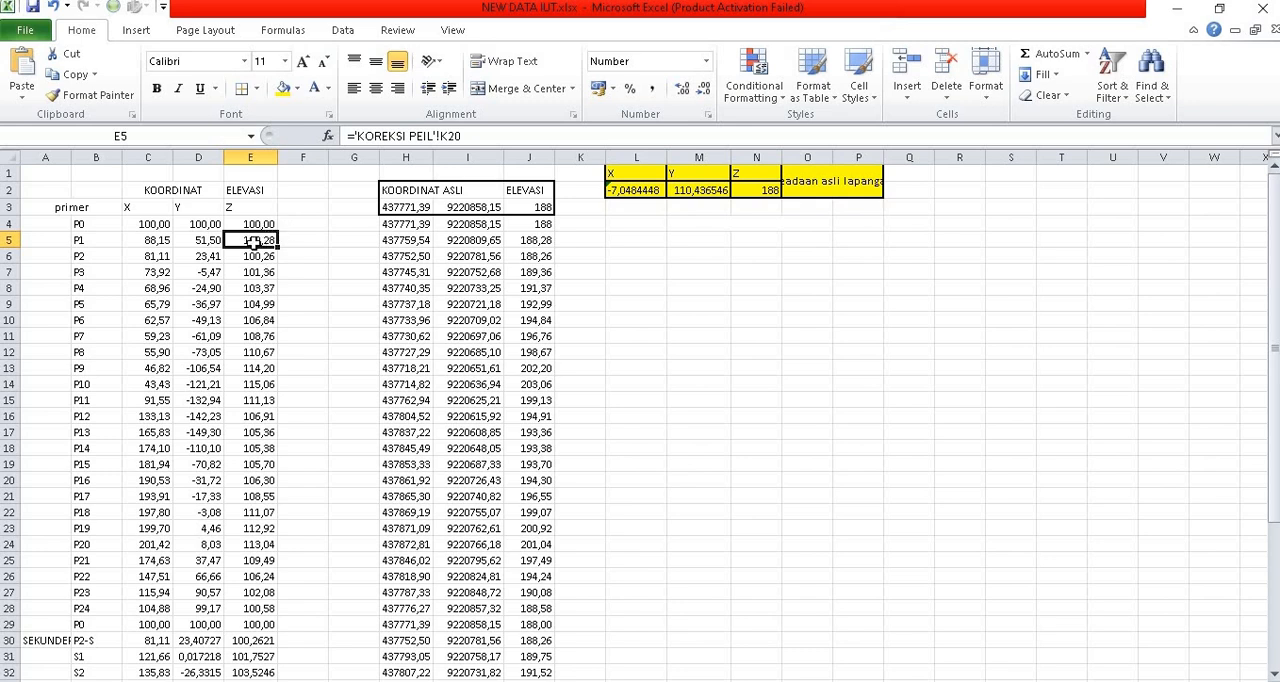
click(538, 240)
click(543, 225)
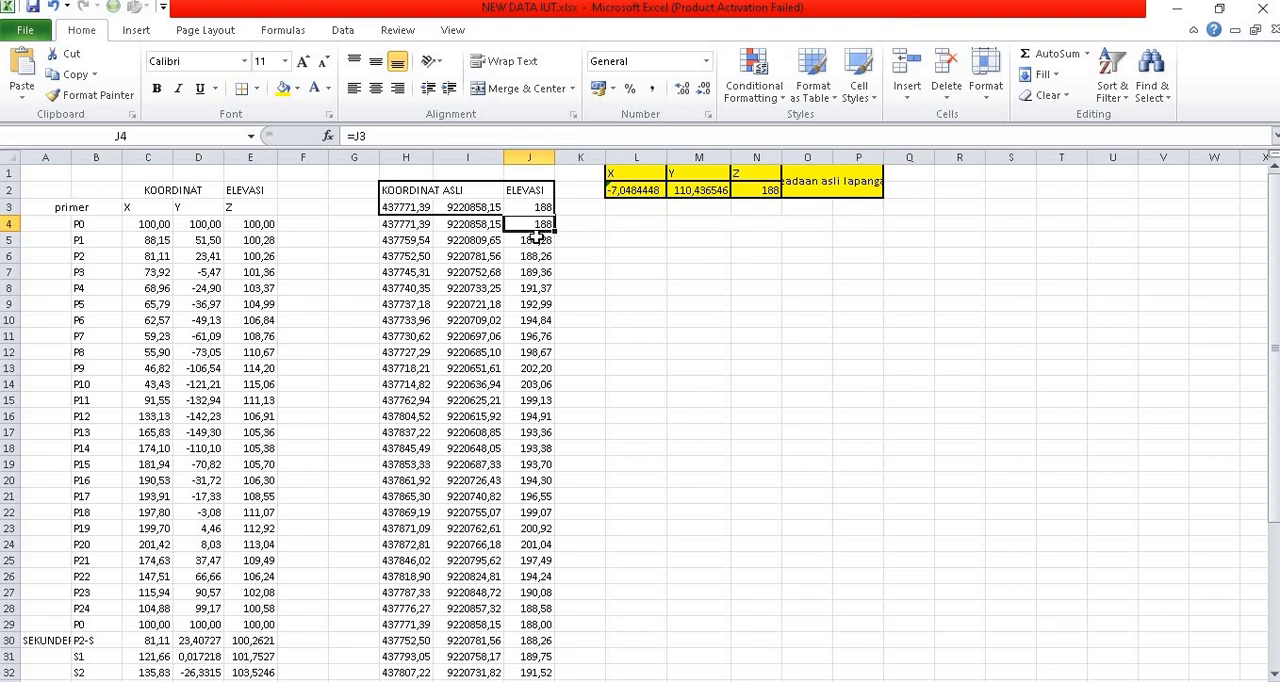
click(540, 242)
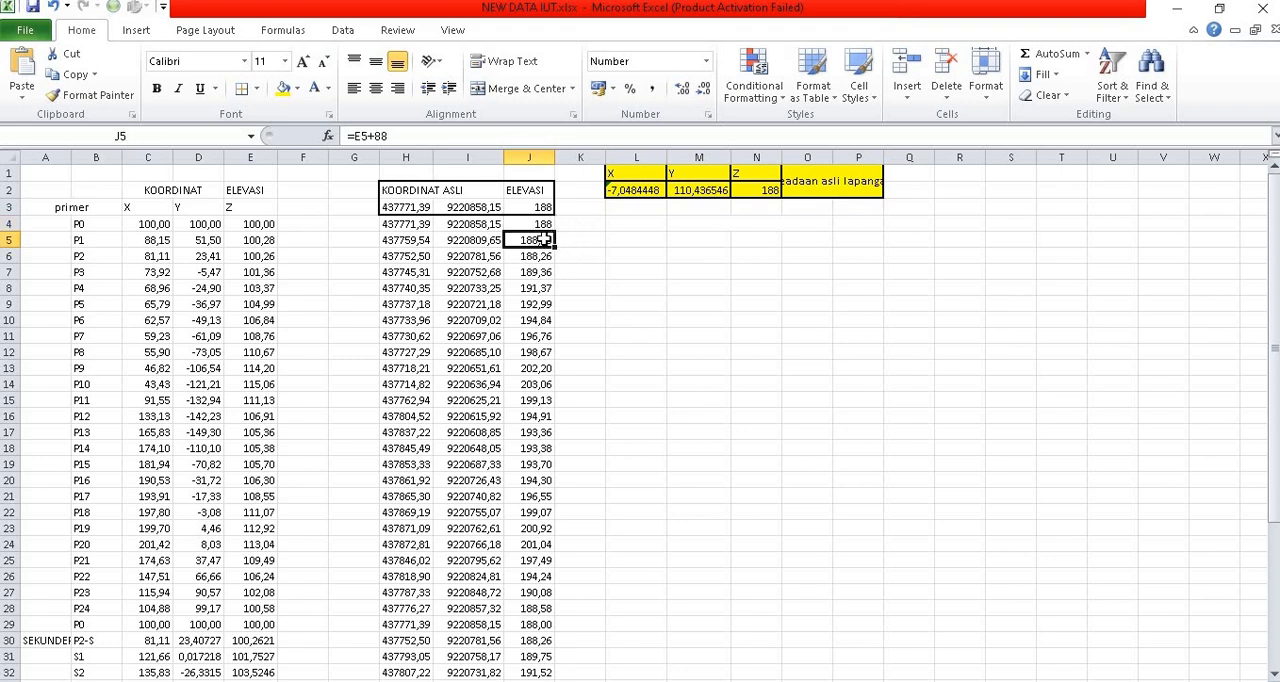
scroll(420, 350, down, 4)
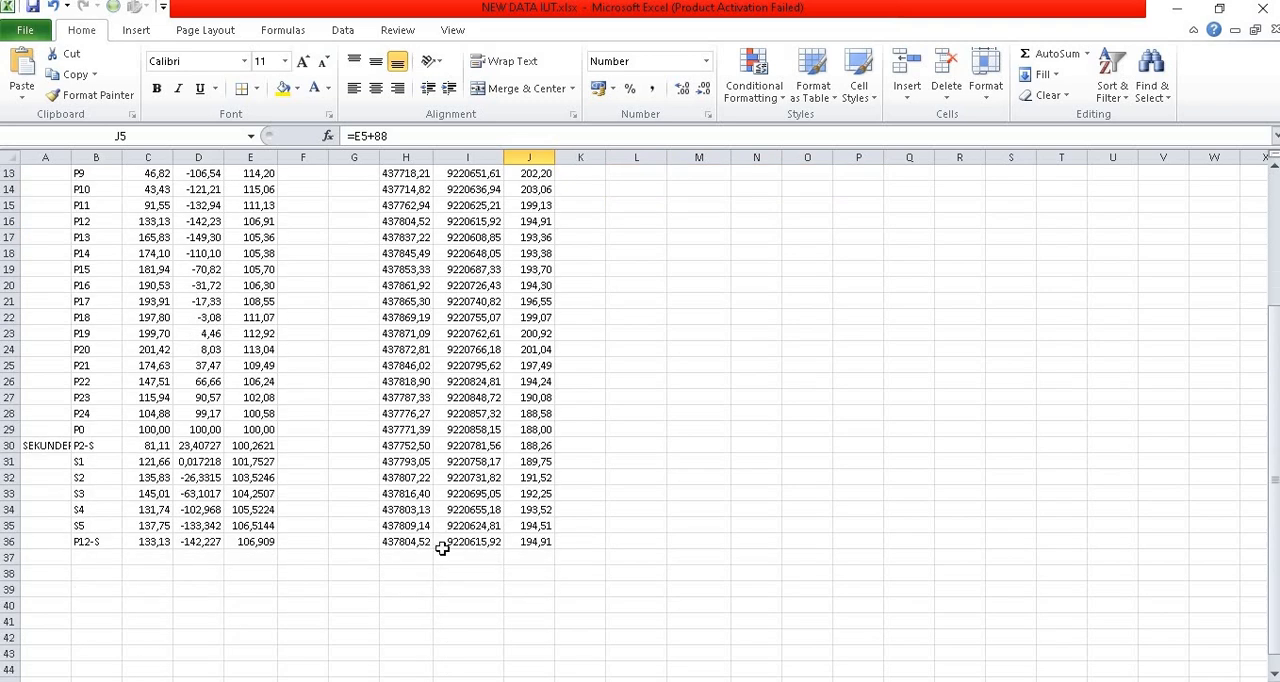
scroll(442, 545, up, 4)
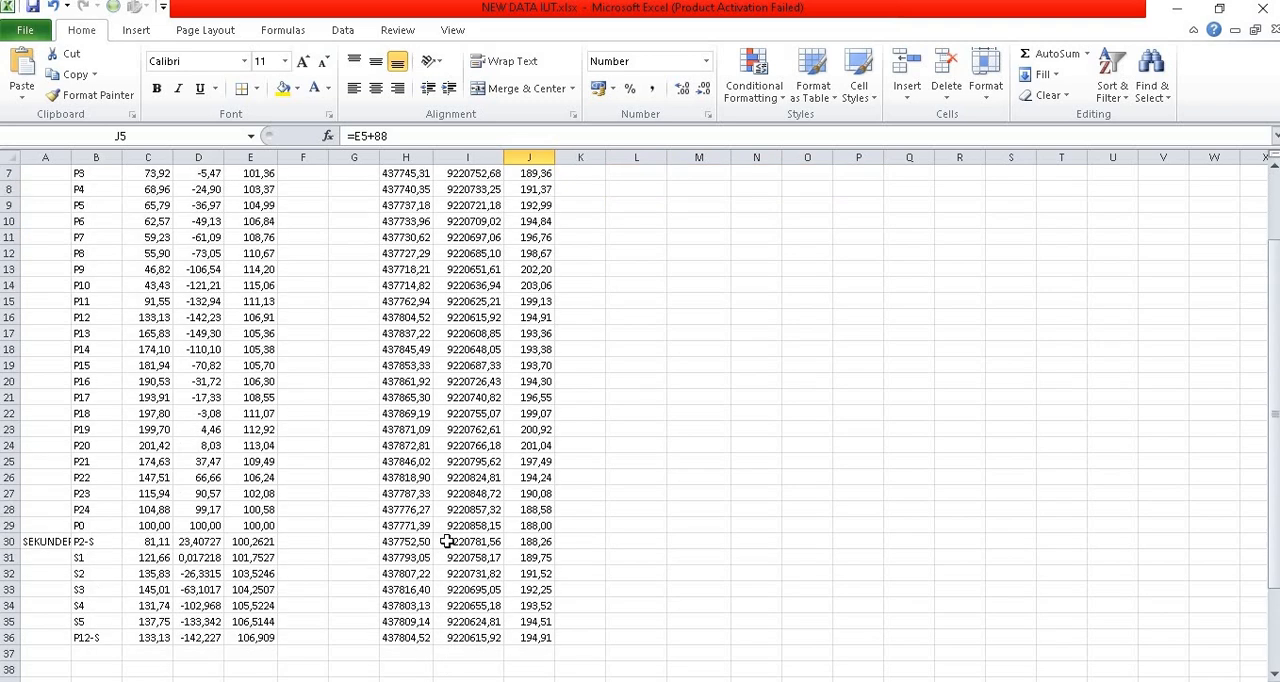